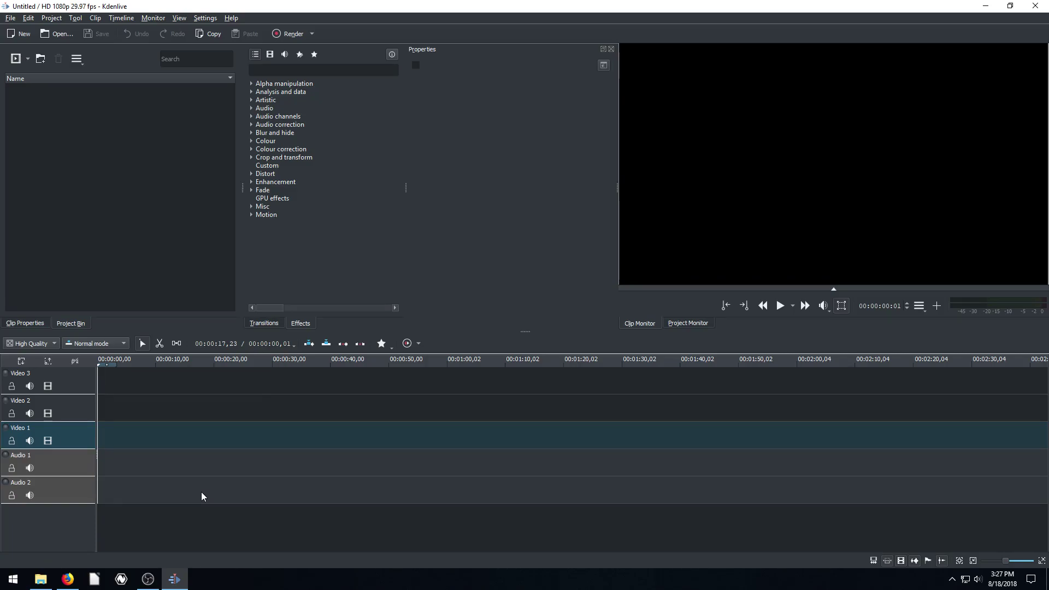
Step: Expand the Motion effects category to find the Speed effect, then collapse it
{"action": "left_click", "coordinate": [250, 214]}
{"action": "left_click", "coordinate": [280, 232]}
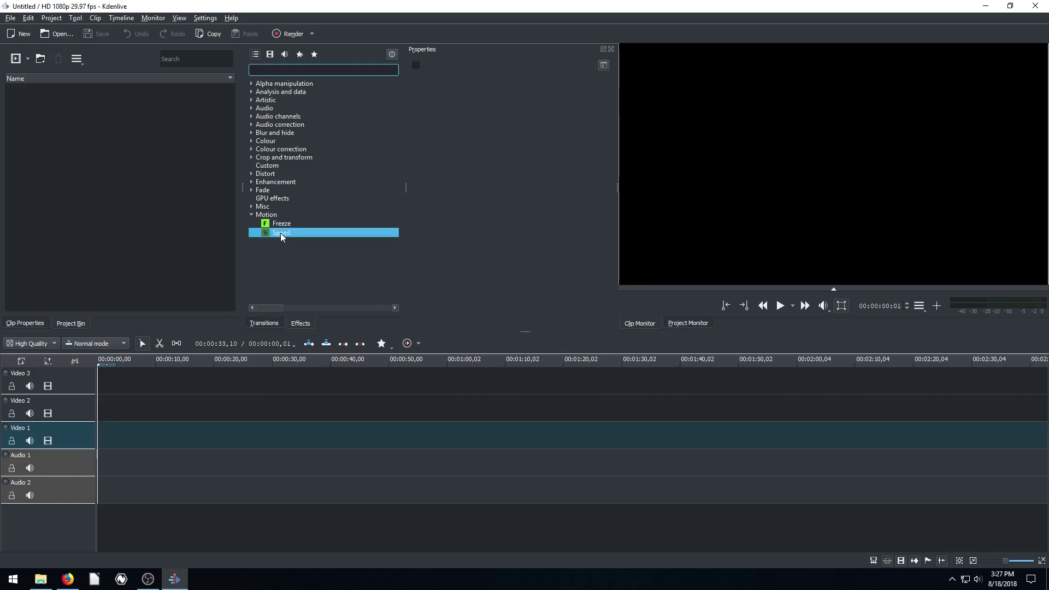
{"action": "left_click", "coordinate": [251, 215]}
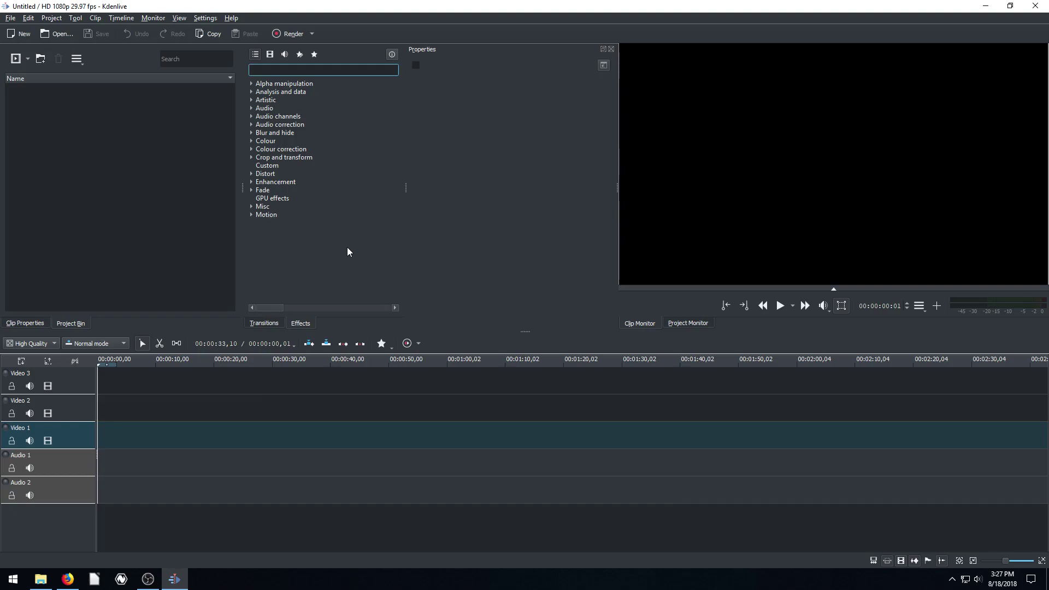
Step: Import Cyclist - 3579.mp4 from Downloads and play it in the Clip Monitor
{"action": "left_click", "coordinate": [15, 60]}
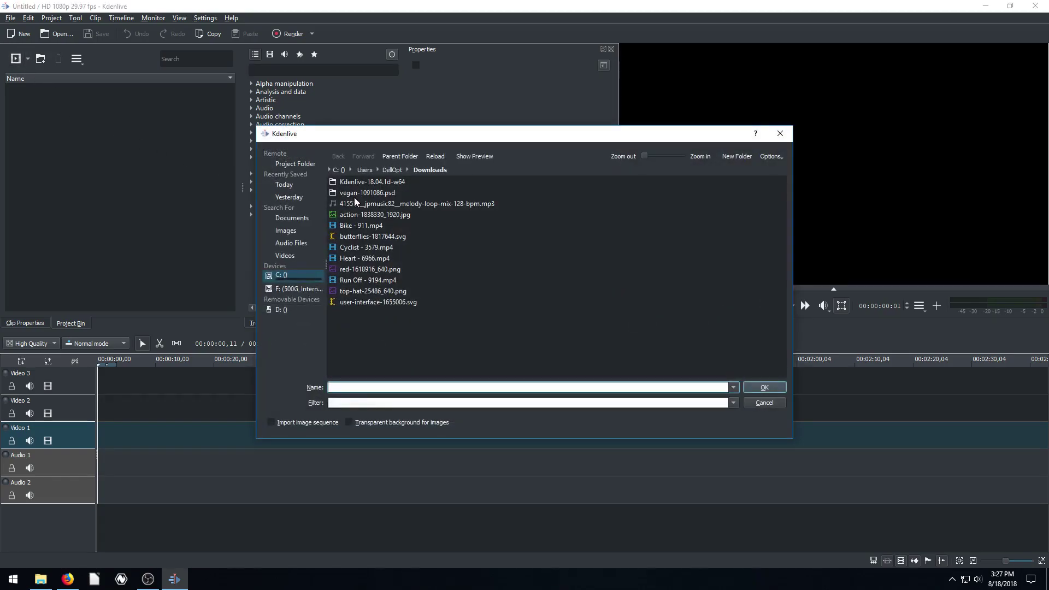
{"action": "left_click", "coordinate": [350, 248]}
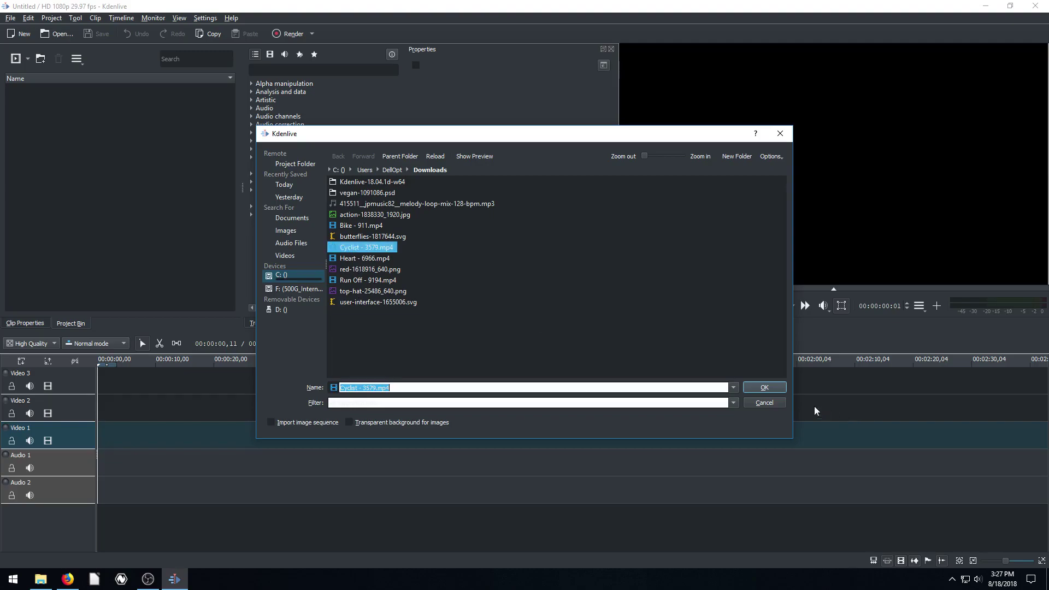
{"action": "left_click", "coordinate": [765, 387]}
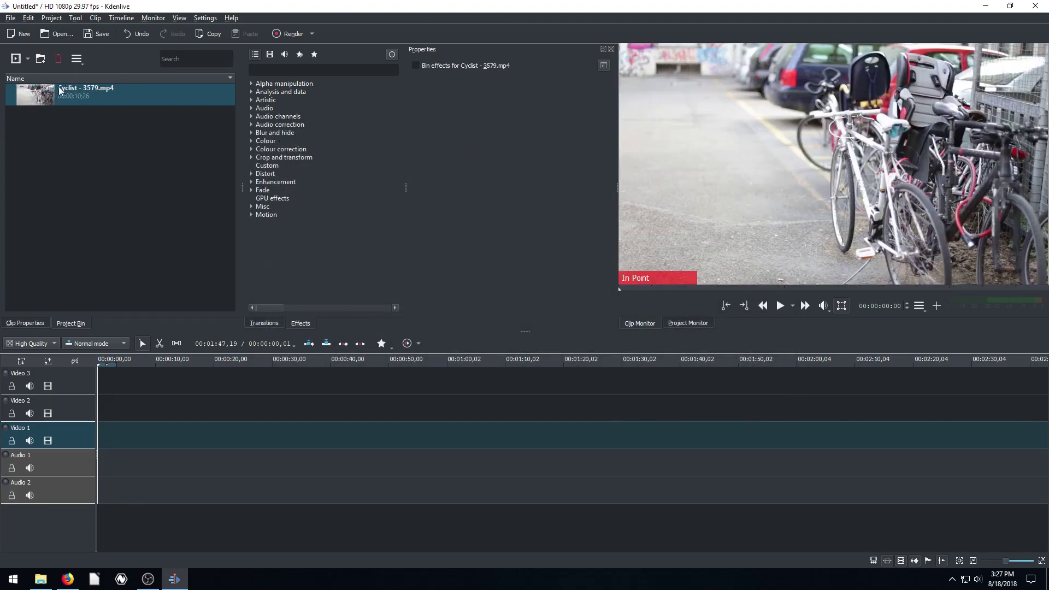
{"action": "left_click", "coordinate": [780, 305]}
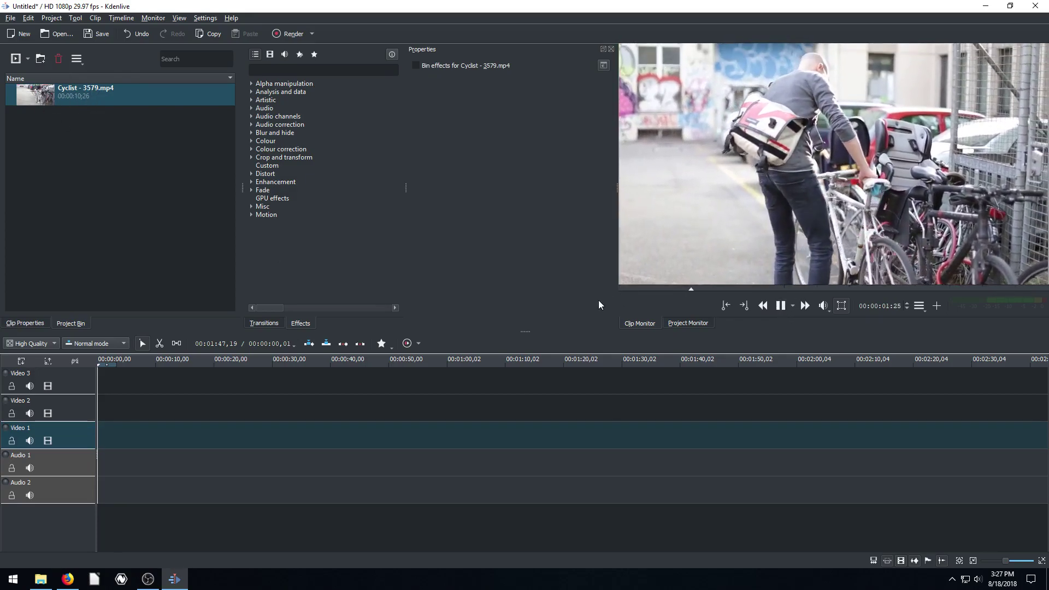
{"action": "left_click", "coordinate": [781, 307]}
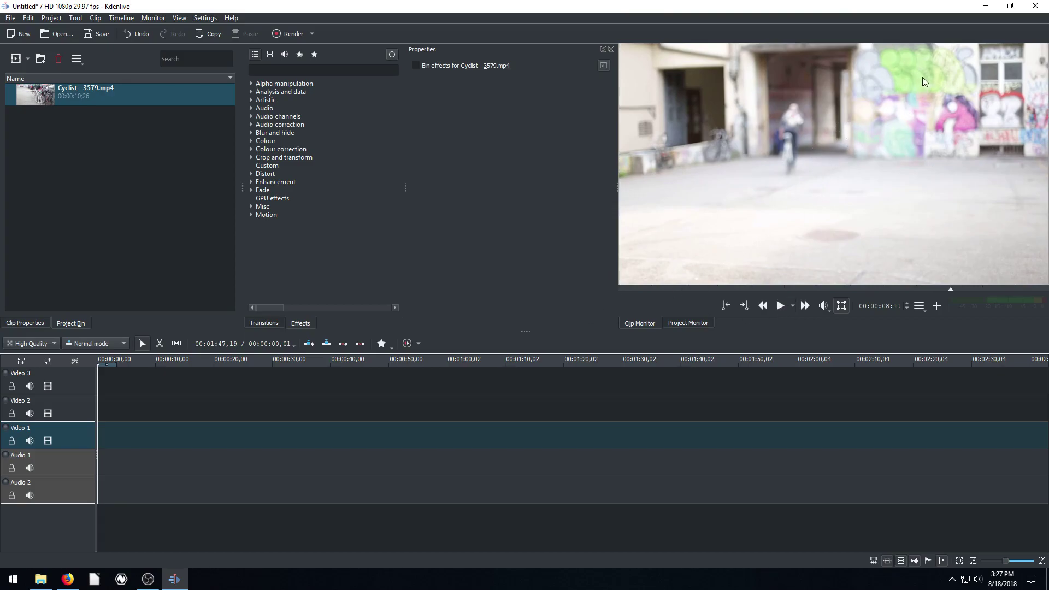
Step: Place the Cyclist clip at the start of Video 1, then add a second copy from the Project Bin
{"action": "left_click_drag", "start_coordinate": [878, 105], "coordinate": [87, 437]}
{"action": "left_click_drag", "start_coordinate": [777, 201], "coordinate": [121, 436]}
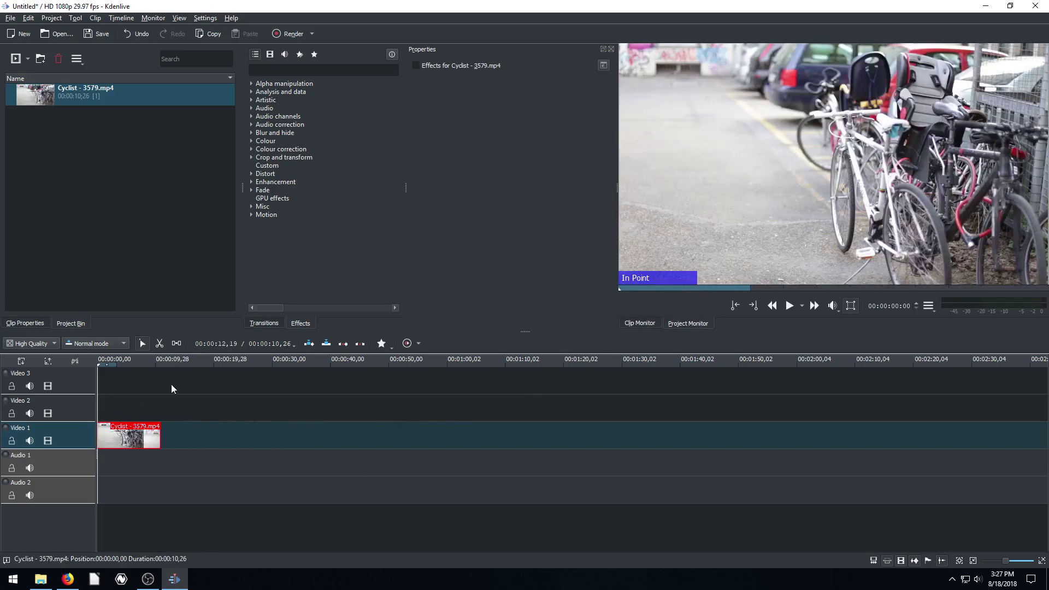
{"action": "left_click_drag", "start_coordinate": [39, 99], "coordinate": [214, 428]}
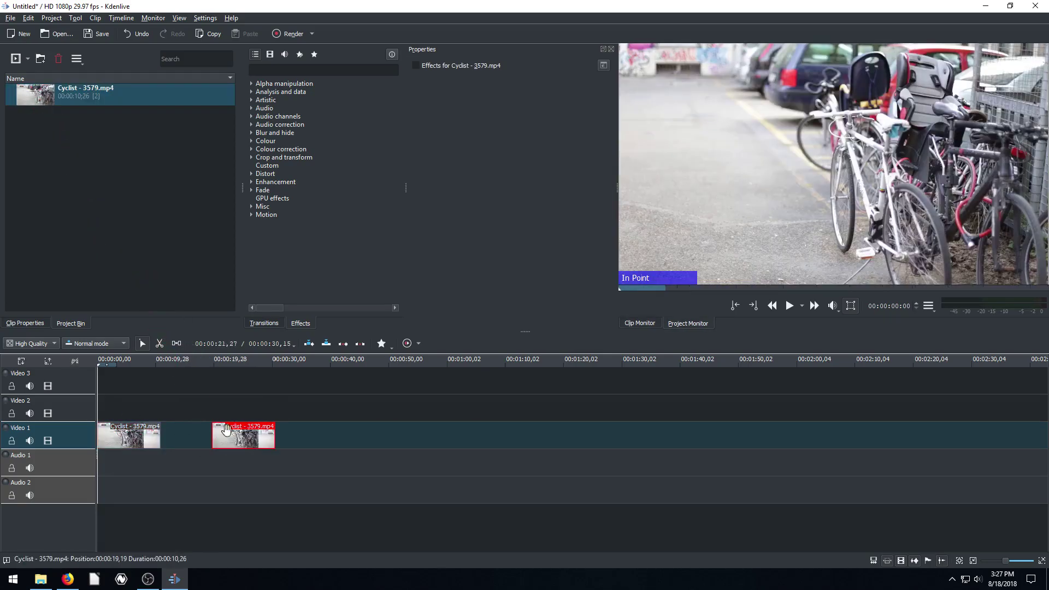
{"action": "left_click", "coordinate": [52, 579]}
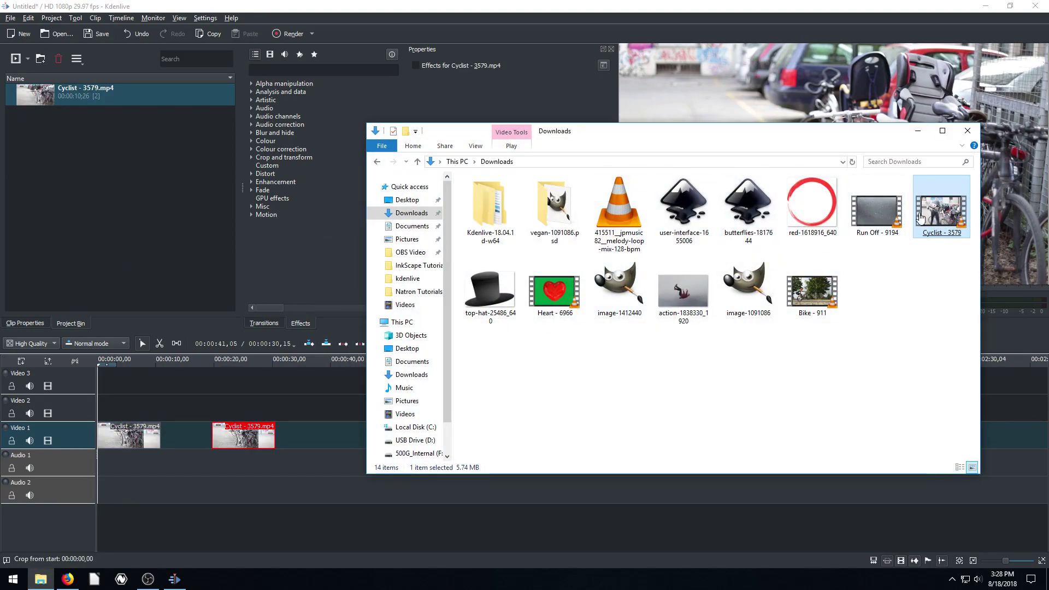
{"action": "left_click_drag", "start_coordinate": [935, 214], "coordinate": [489, 405]}
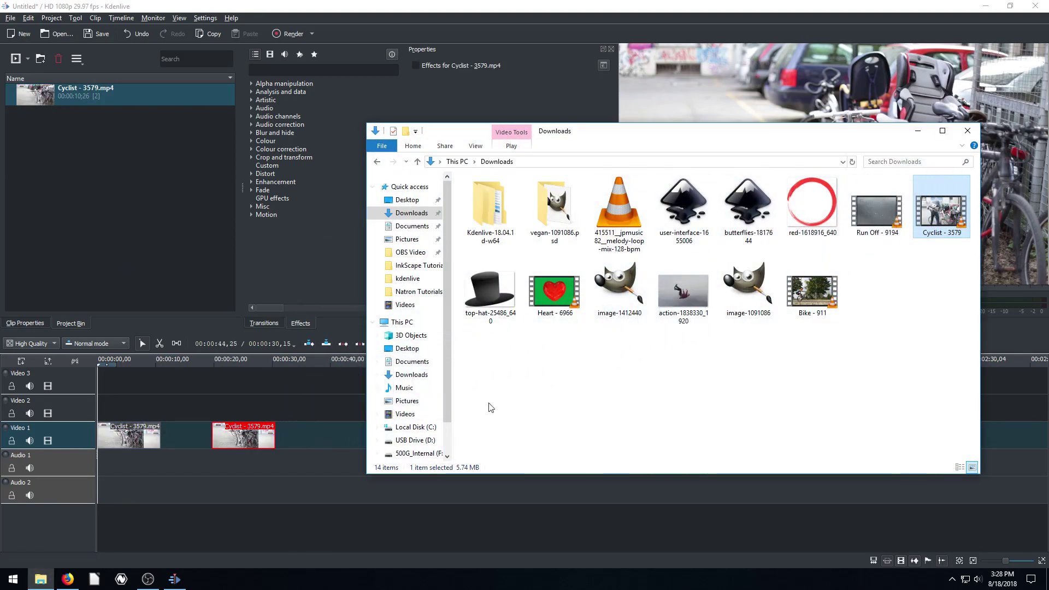
{"action": "left_click_drag", "start_coordinate": [940, 213], "coordinate": [923, 142]}
{"action": "left_click", "coordinate": [922, 140]}
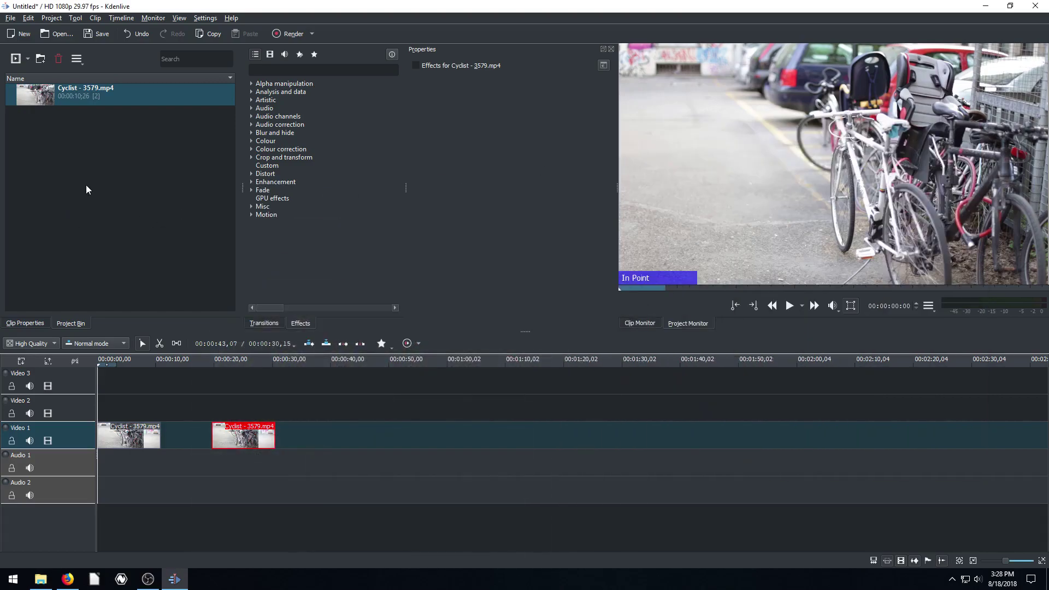
{"action": "left_click", "coordinate": [87, 186]}
{"action": "left_click", "coordinate": [709, 201]}
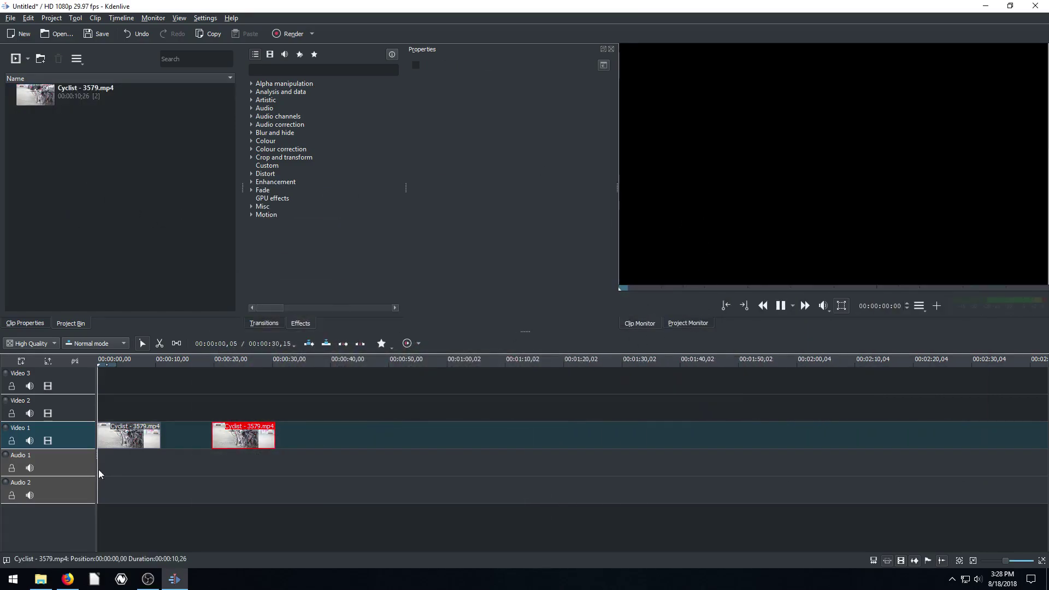
{"action": "left_click", "coordinate": [41, 579]}
{"action": "left_click_drag", "start_coordinate": [938, 214], "coordinate": [893, 121]}
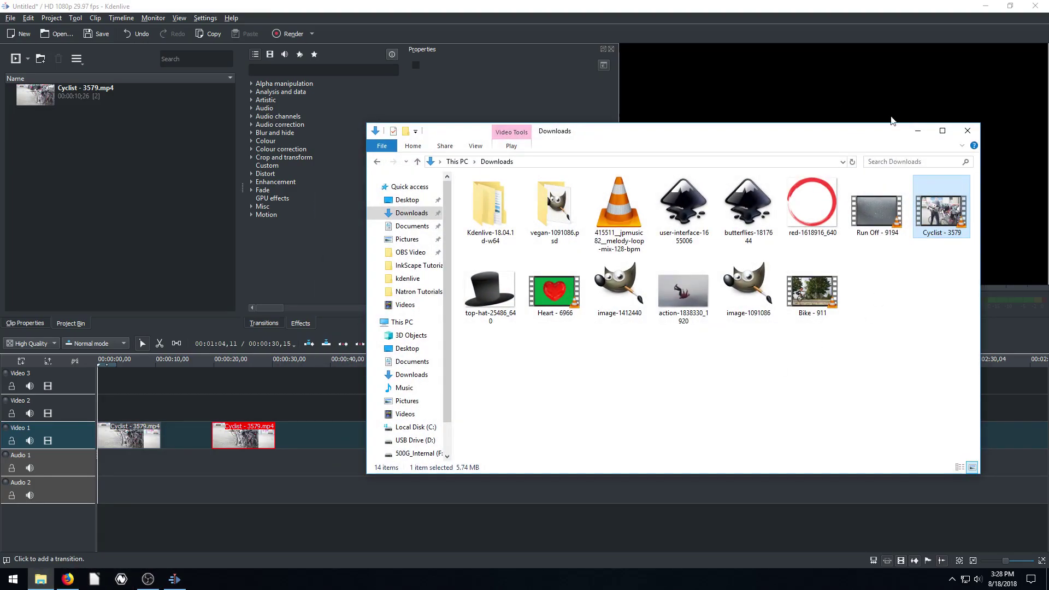
{"action": "left_click", "coordinate": [917, 130]}
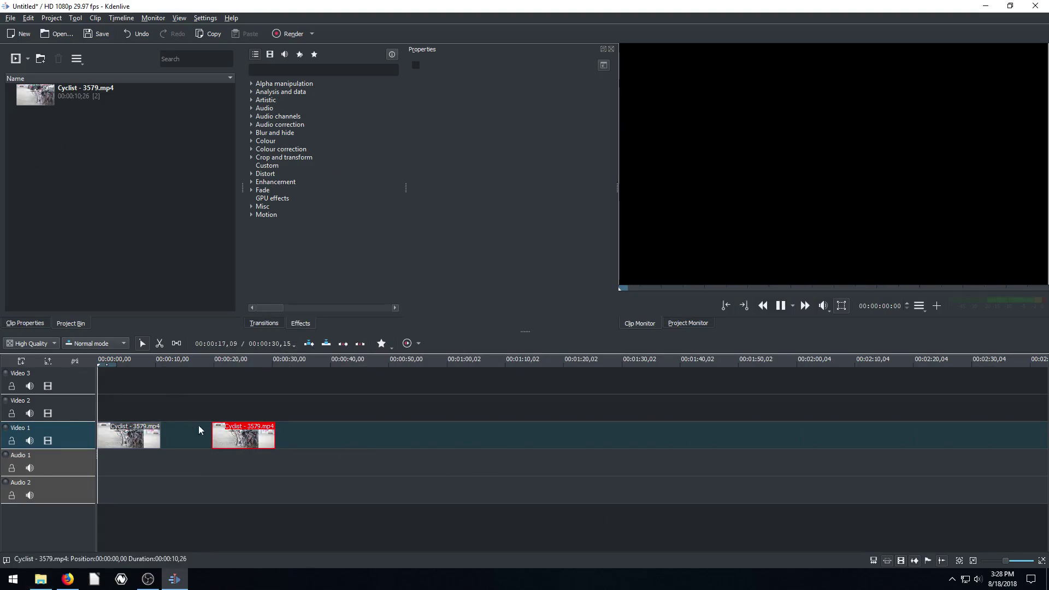
Step: Slide the second Cyclist copy against the first, delete it, and zoom in on the remaining clip
{"action": "left_click_drag", "start_coordinate": [239, 435], "coordinate": [182, 436]}
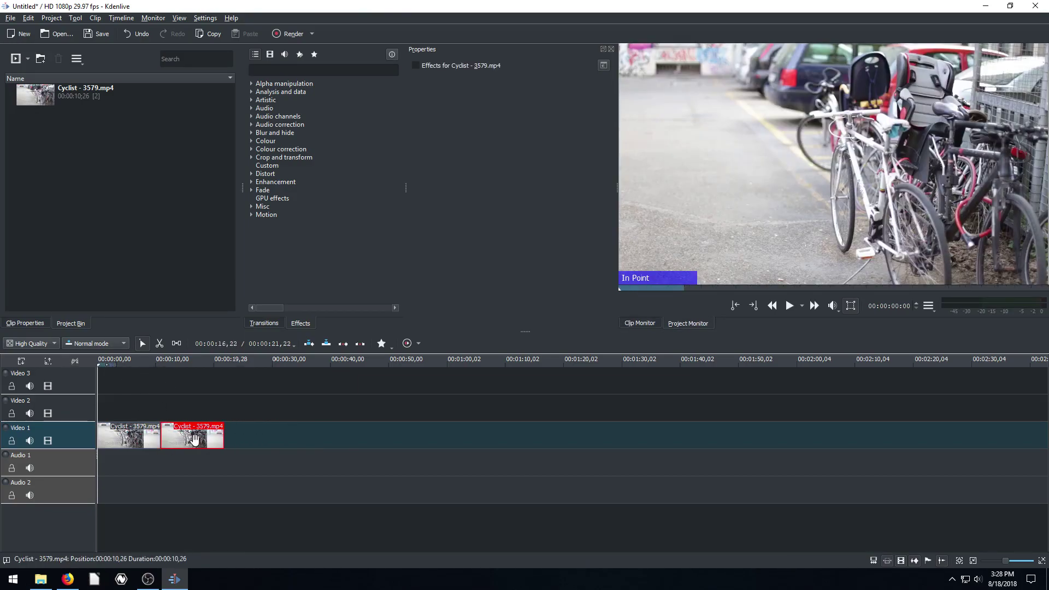
{"action": "key", "text": "Delete"}
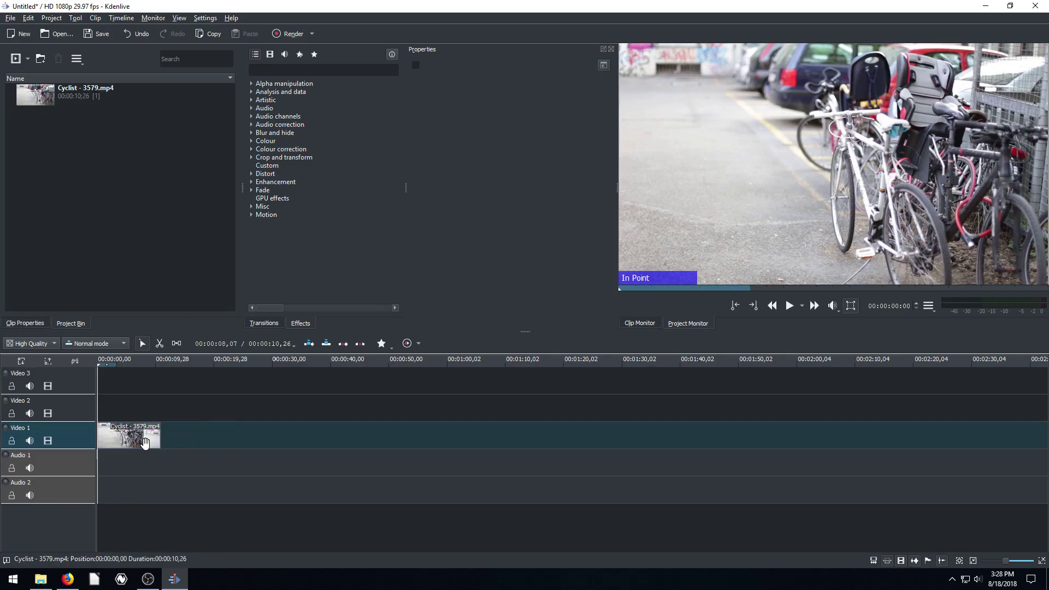
{"action": "left_click", "coordinate": [117, 435]}
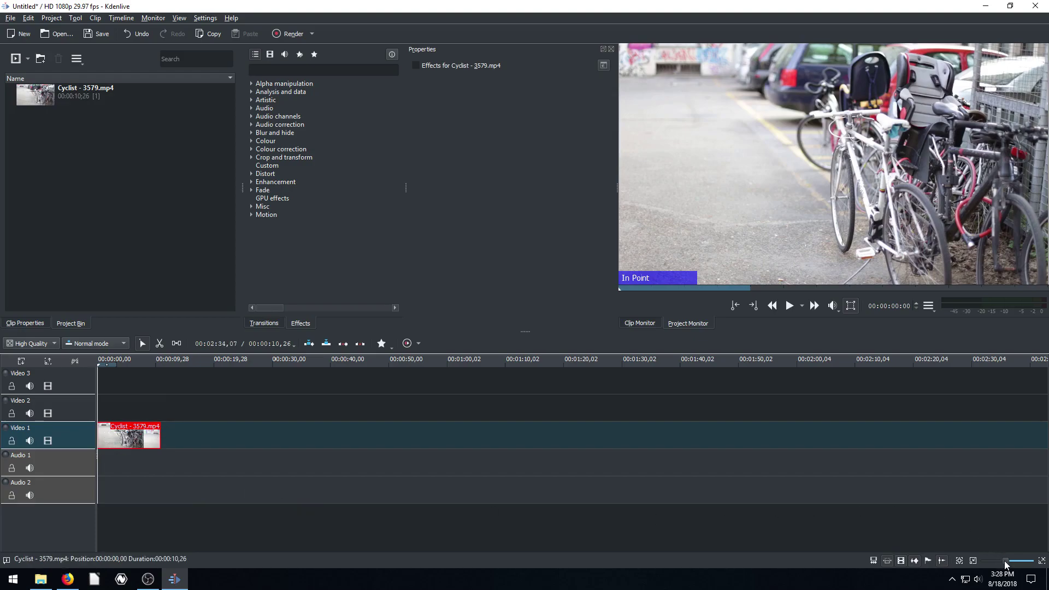
{"action": "left_click_drag", "start_coordinate": [1004, 560], "coordinate": [1016, 562]}
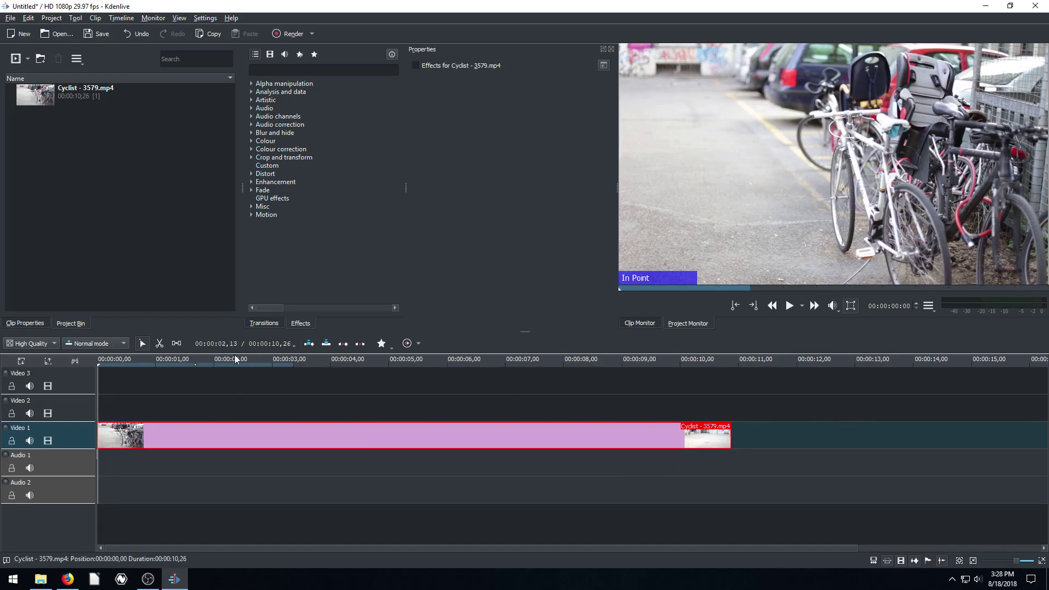
Step: Deselect the clip and play the timeline from about 4 seconds
{"action": "left_click", "coordinate": [327, 374]}
{"action": "left_click", "coordinate": [344, 368]}
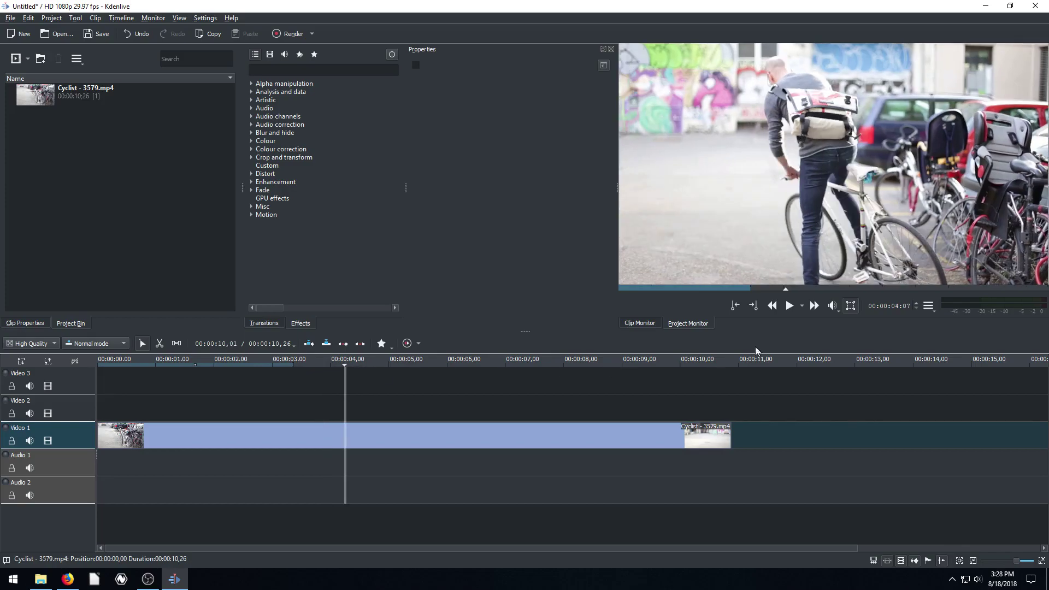
{"action": "left_click", "coordinate": [790, 307]}
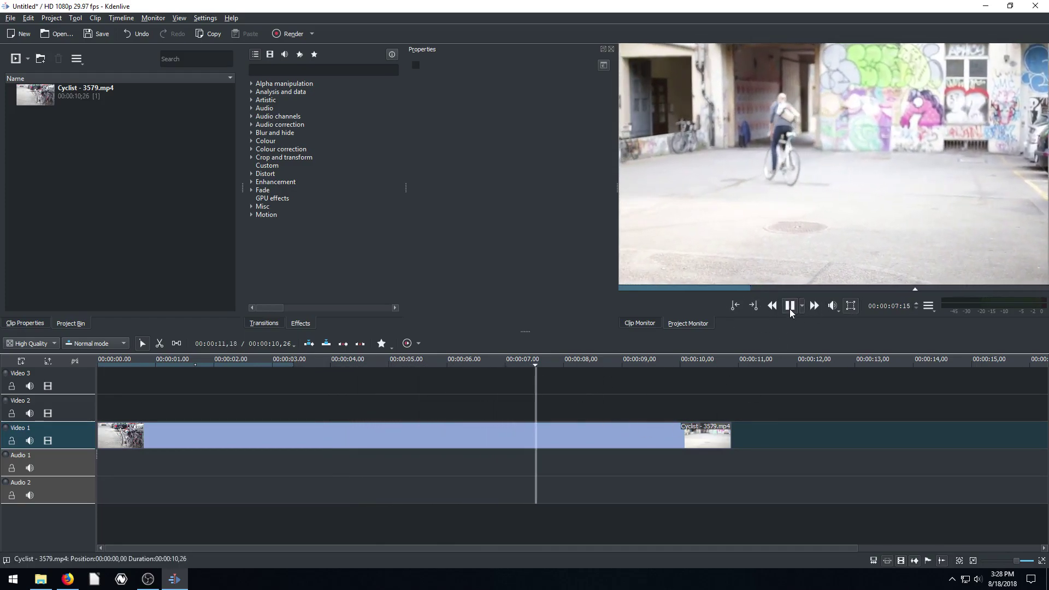
{"action": "left_click", "coordinate": [789, 305]}
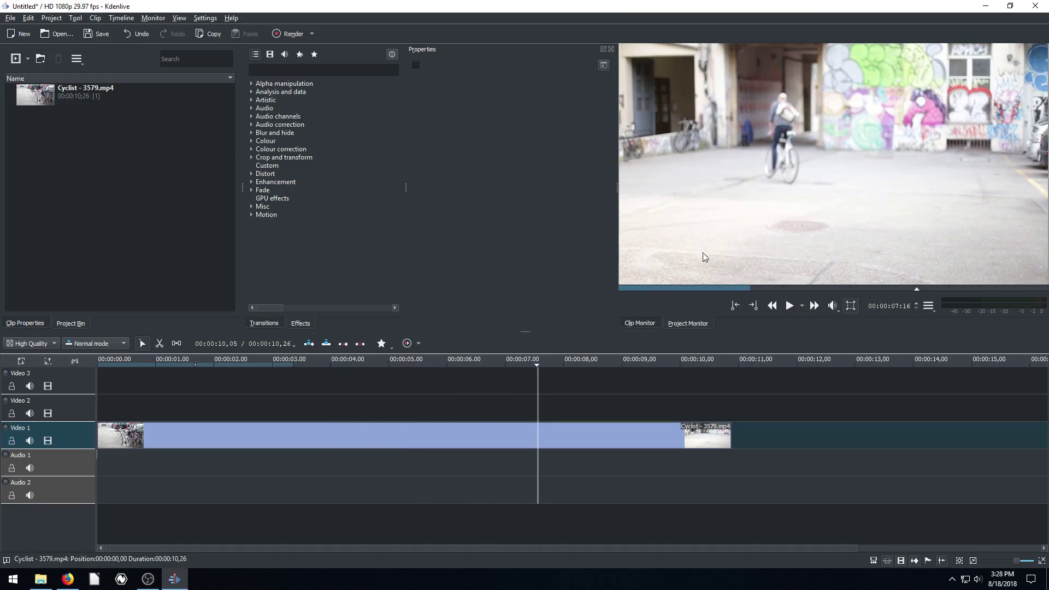
{"action": "key", "text": "space"}
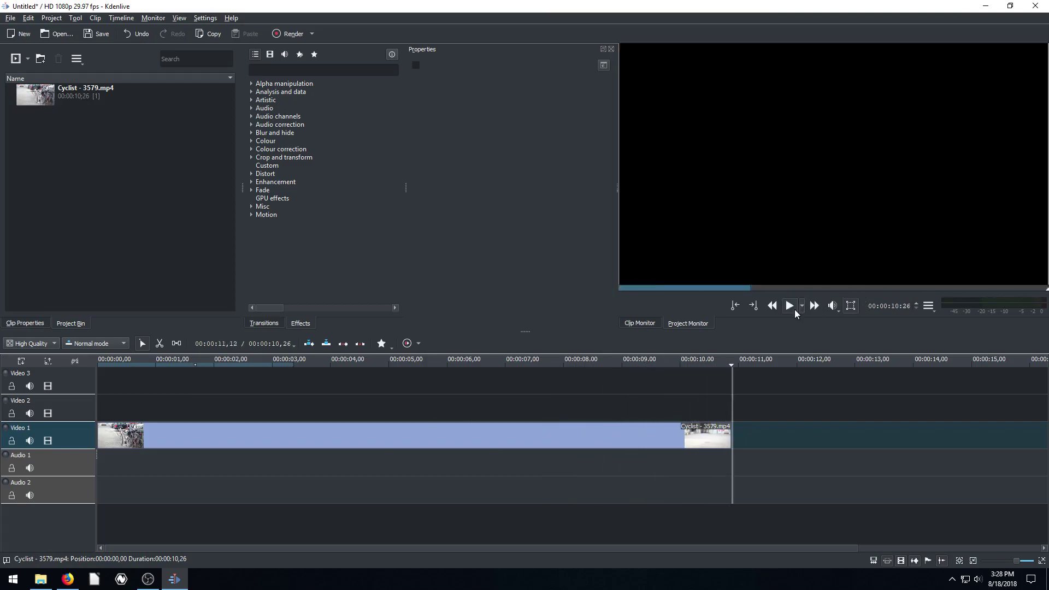
Step: Load the Cyclist clip into the Clip Monitor and play it from near its start
{"action": "left_click", "coordinate": [634, 323]}
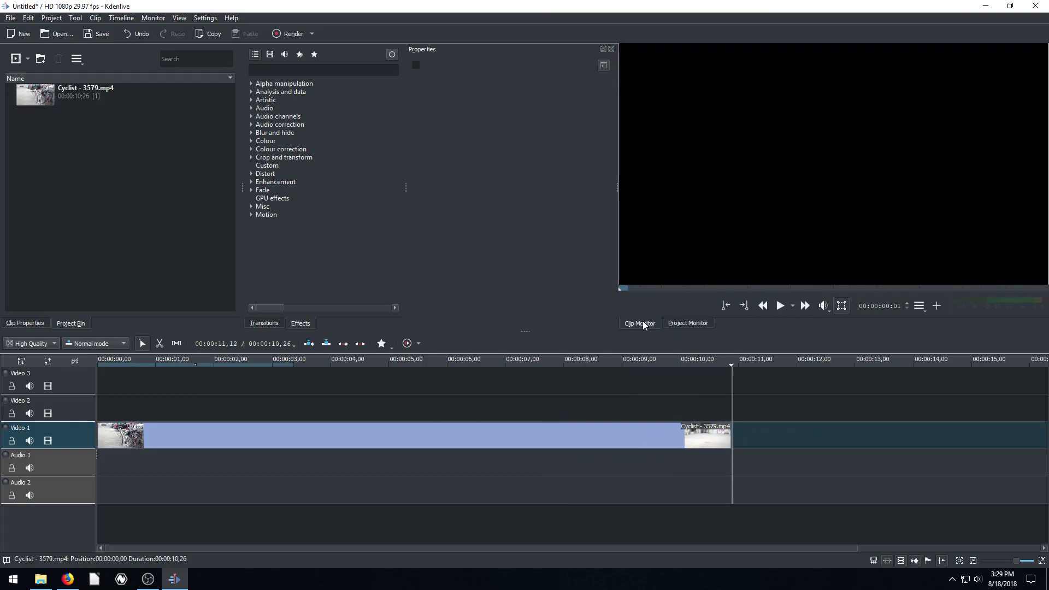
{"action": "left_click", "coordinate": [776, 306]}
{"action": "left_click", "coordinate": [44, 96]}
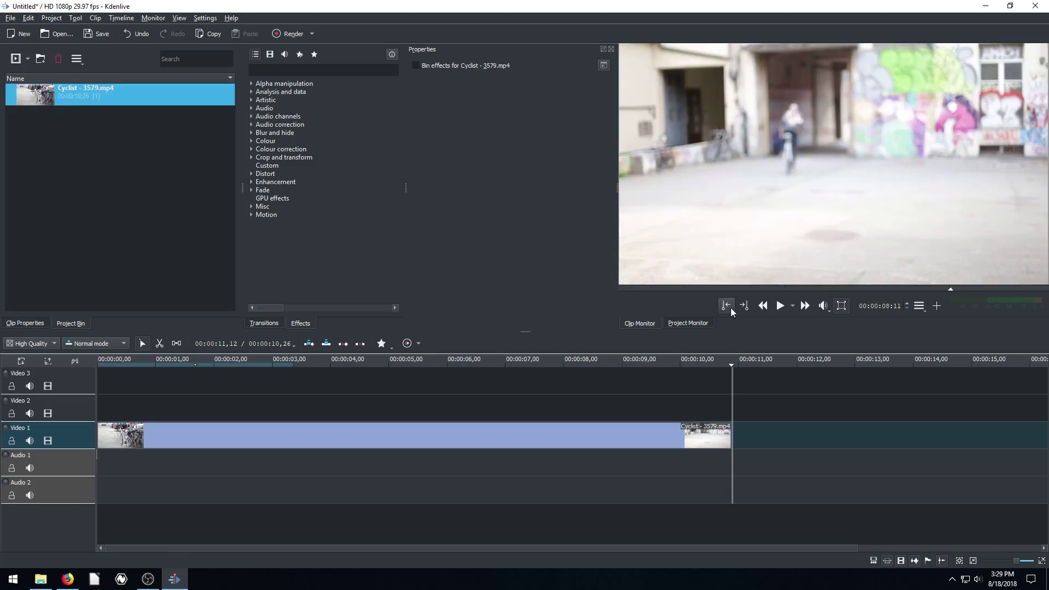
{"action": "left_click", "coordinate": [780, 306]}
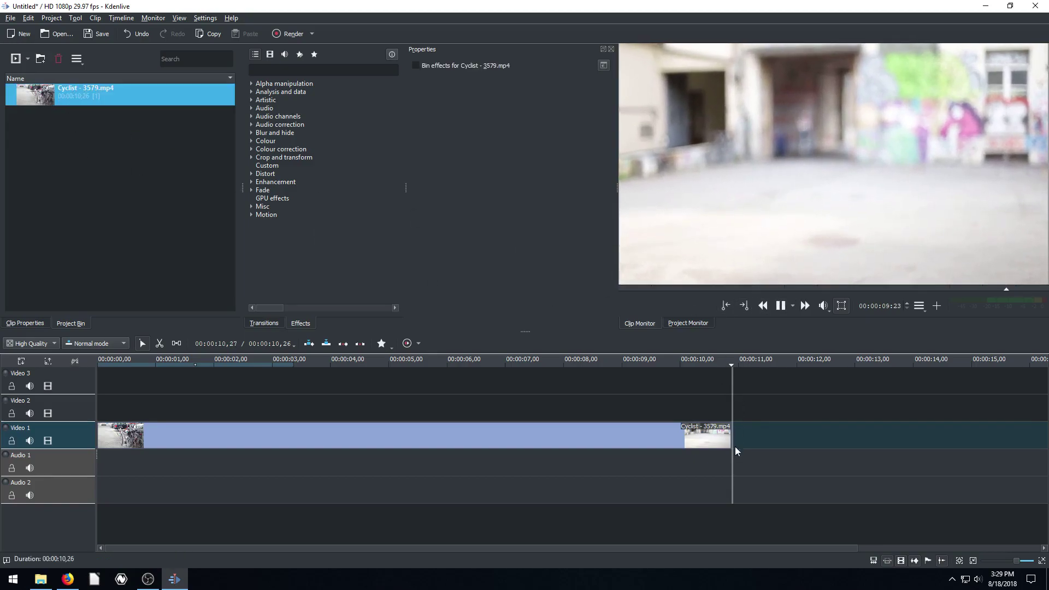
{"action": "left_click", "coordinate": [677, 288]}
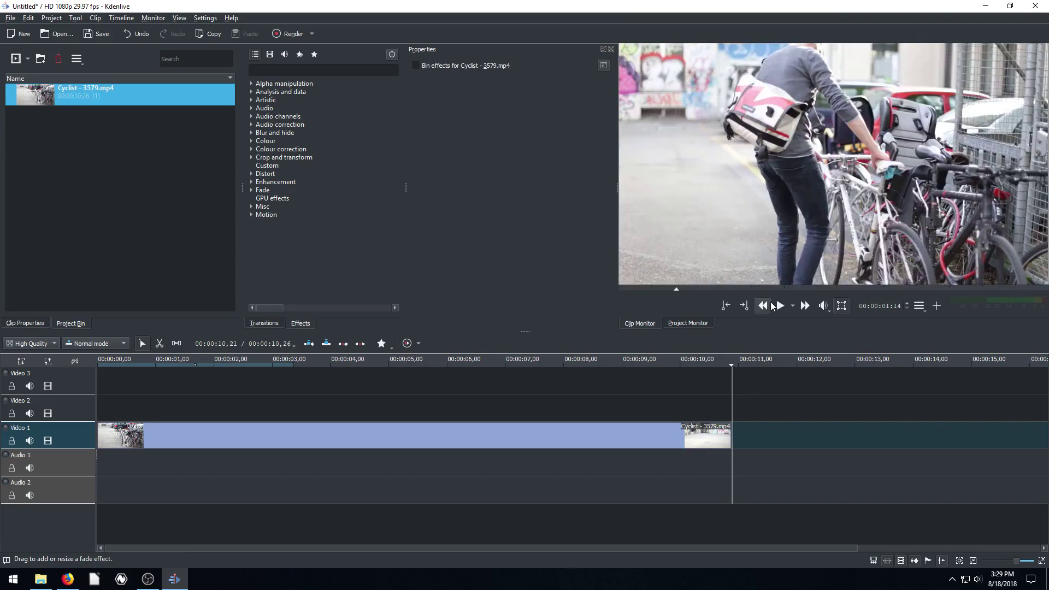
{"action": "left_click", "coordinate": [779, 306]}
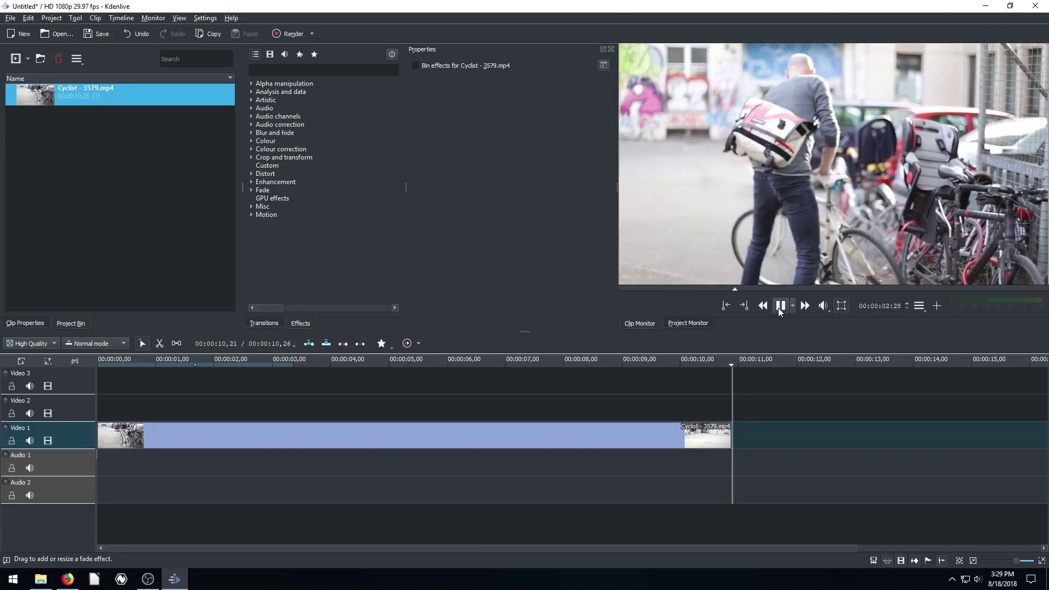
{"action": "left_click", "coordinate": [780, 305]}
Step: Return to the Project Monitor and drag the playhead back to about 5 seconds
{"action": "left_click", "coordinate": [667, 323]}
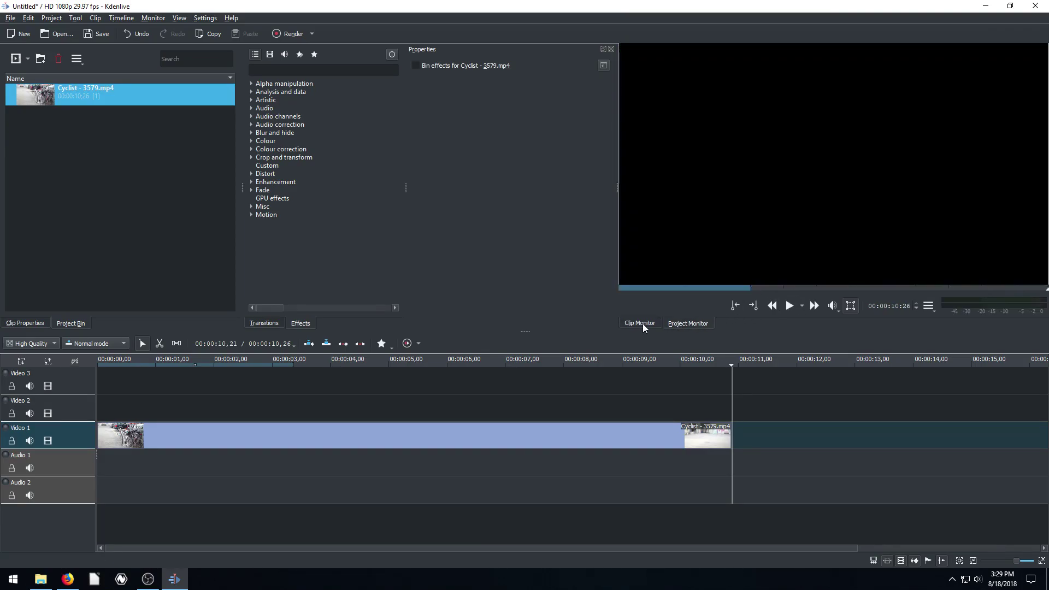
{"action": "left_click", "coordinate": [643, 324]}
{"action": "left_click", "coordinate": [689, 323]}
{"action": "left_click", "coordinate": [654, 324]}
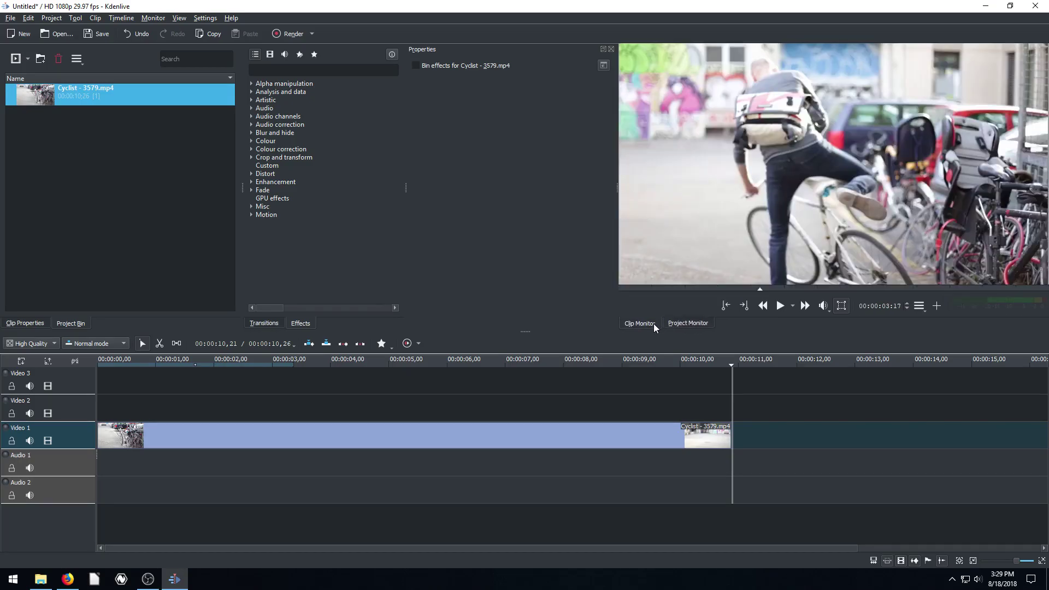
{"action": "left_click_drag", "start_coordinate": [733, 359], "coordinate": [417, 400]}
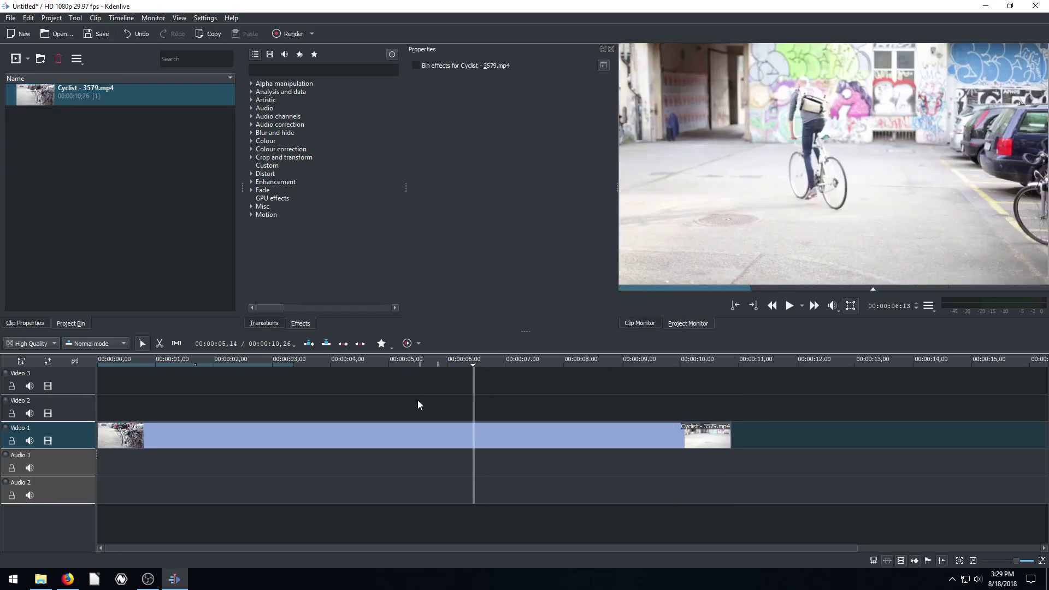
Step: Drop the Motion > Speed effect onto the Video 1 cyclist clip and play the result
{"action": "left_click", "coordinate": [395, 437]}
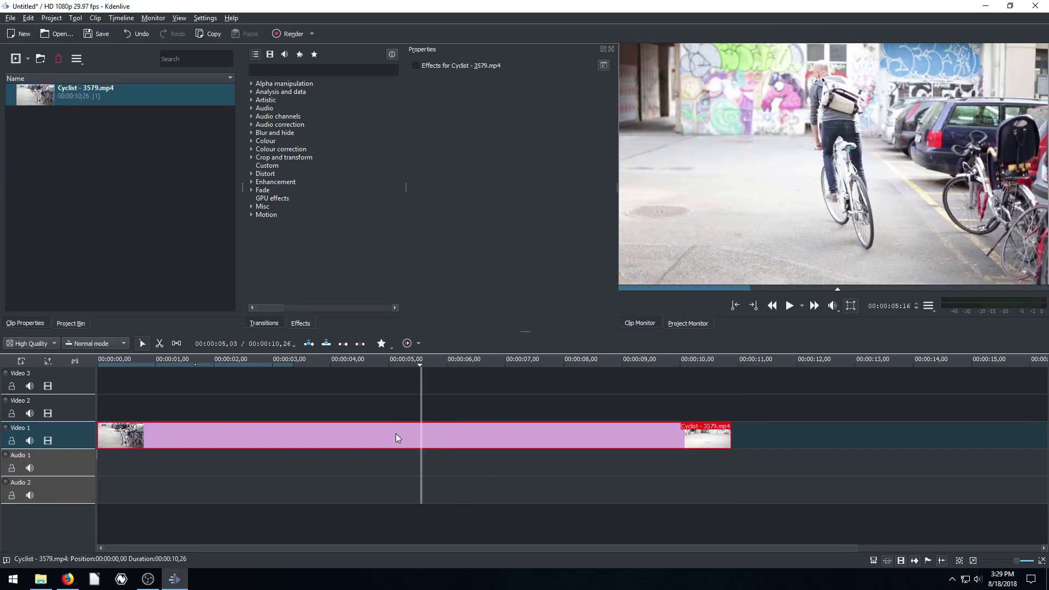
{"action": "left_click", "coordinate": [250, 215]}
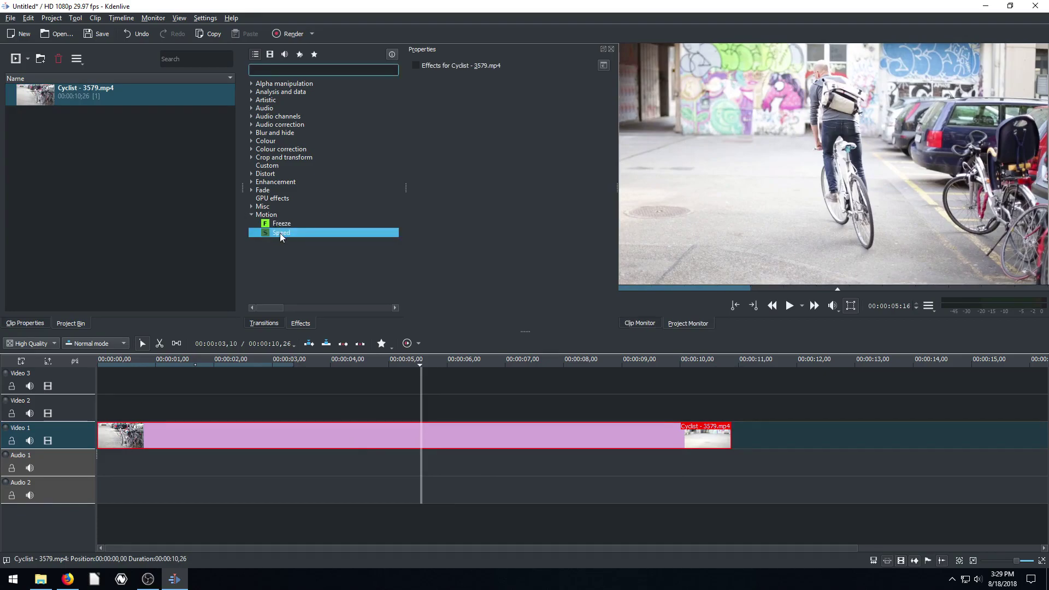
{"action": "left_click_drag", "start_coordinate": [279, 232], "coordinate": [299, 436]}
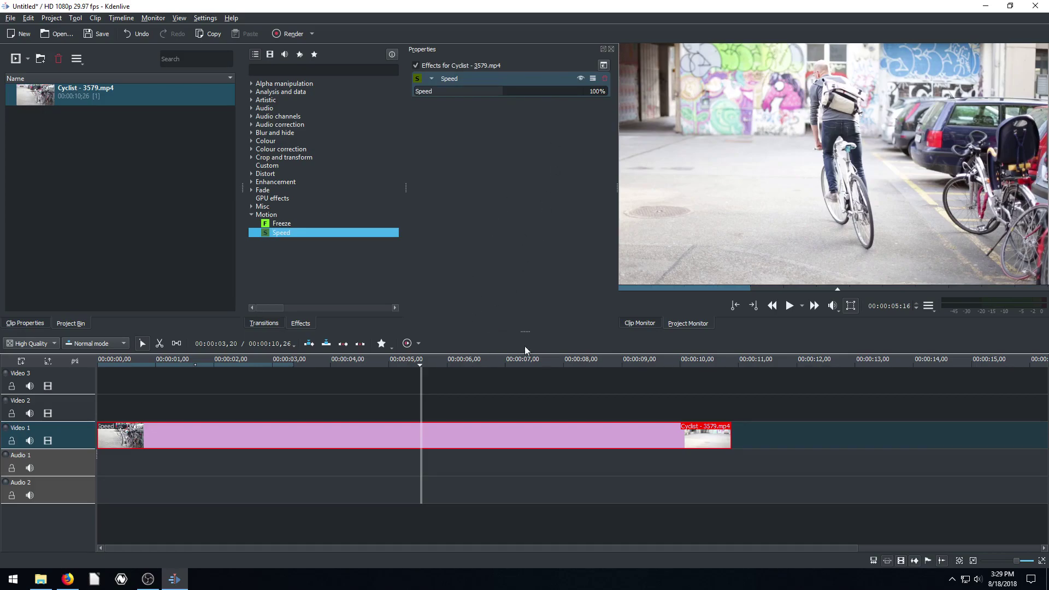
{"action": "left_click", "coordinate": [789, 305]}
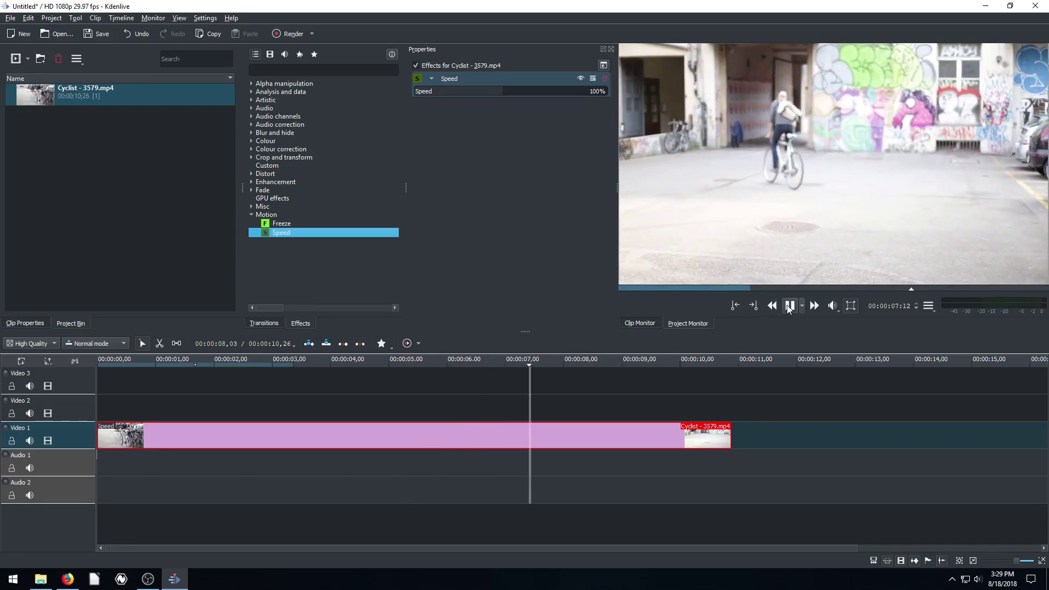
{"action": "key", "text": "space"}
Step: Set the clip speed to 200%, preview it from about 1 second, then drag it to 382%
{"action": "left_click", "coordinate": [595, 91]}
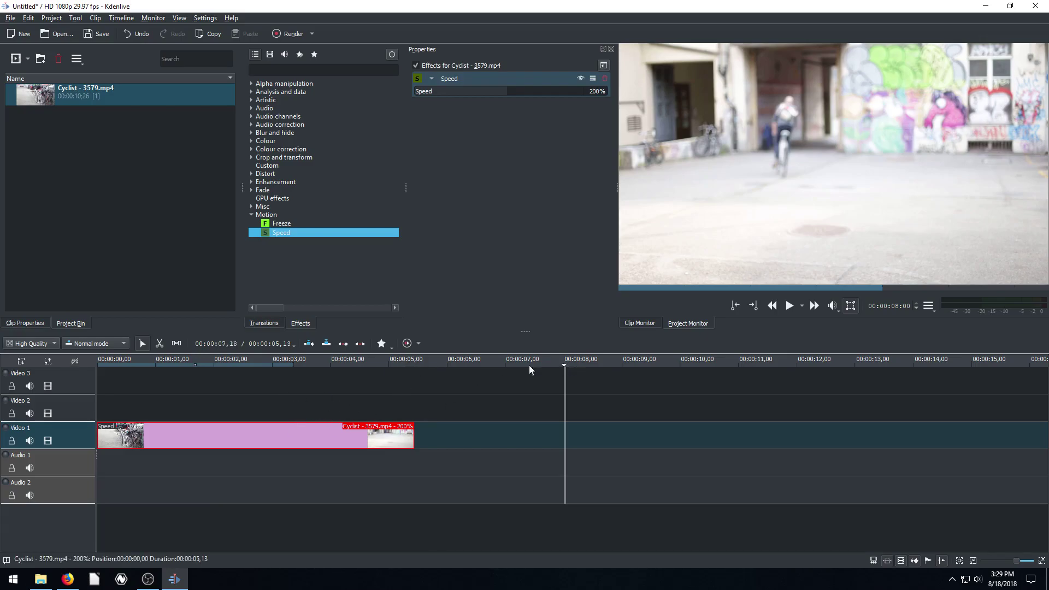
{"action": "left_click", "coordinate": [149, 364]}
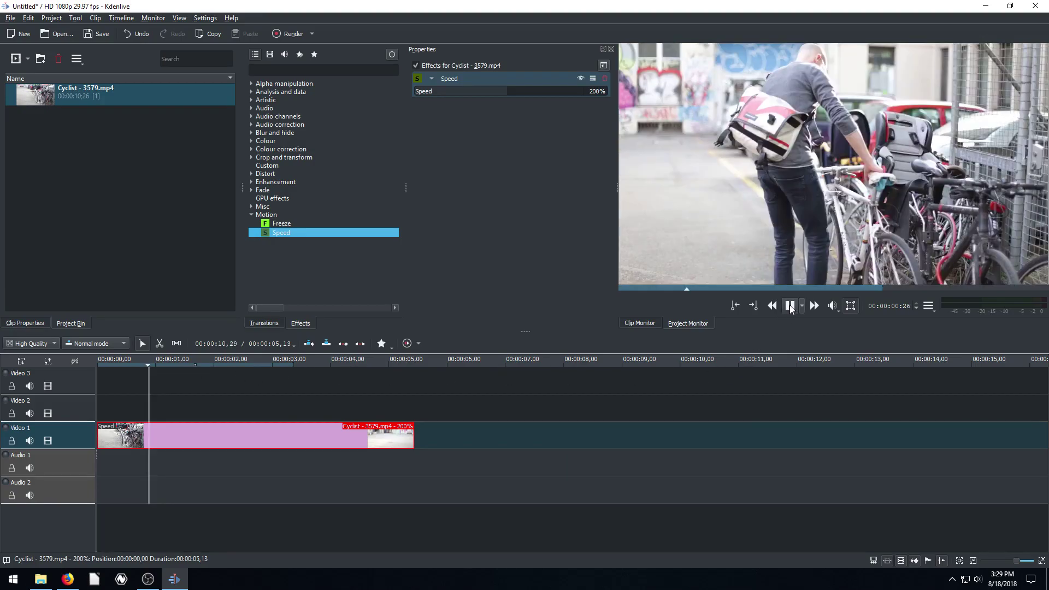
{"action": "left_click", "coordinate": [109, 362]}
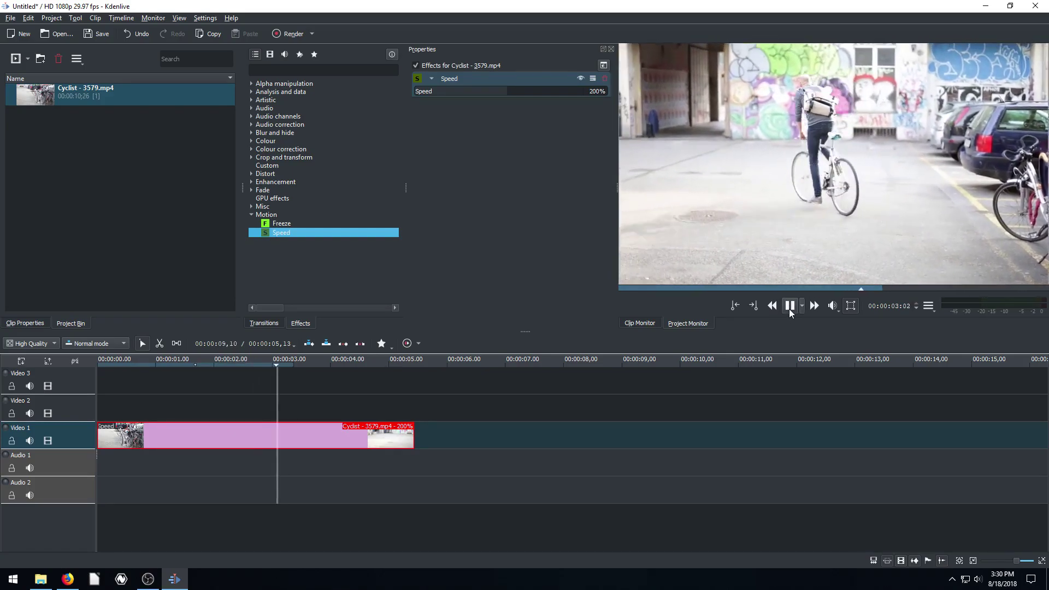
{"action": "left_click", "coordinate": [790, 306]}
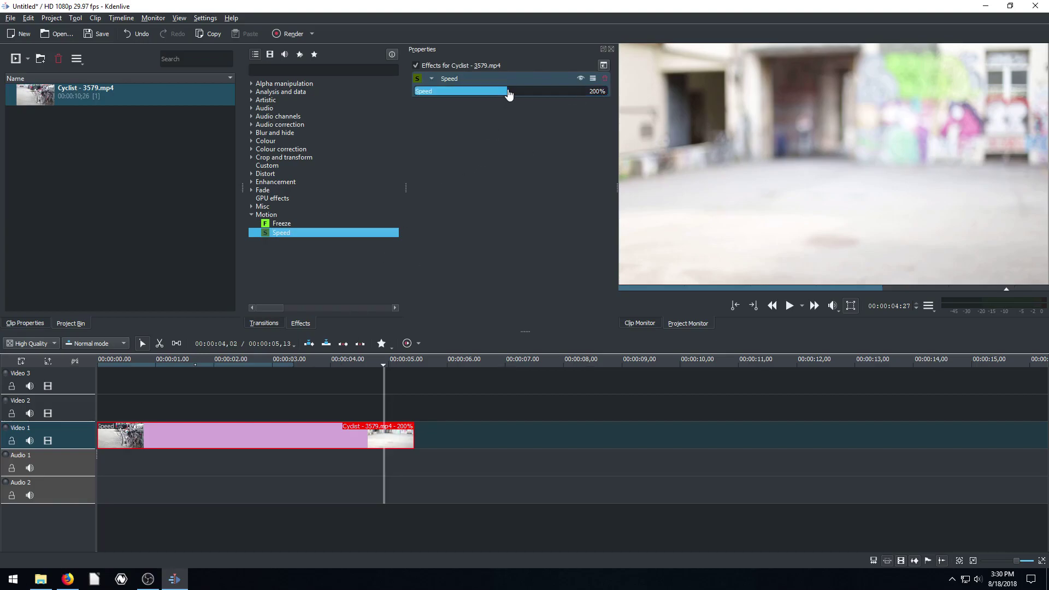
{"action": "mouse_move", "coordinate": [508, 94]}
{"action": "left_mouse_down"}
{"action": "mouse_move", "coordinate": [523, 95]}
{"action": "mouse_move", "coordinate": [501, 93]}
{"action": "left_mouse_up"}
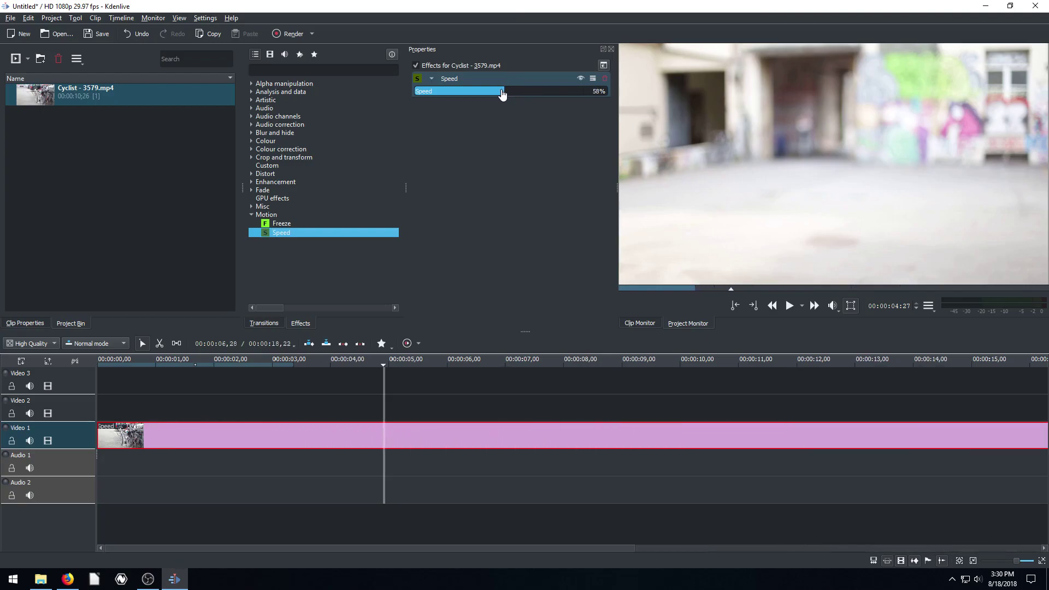
Step: Play the 58%-speed clip from about 2 seconds and stop the preview
{"action": "left_click", "coordinate": [372, 362]}
{"action": "left_click", "coordinate": [230, 364]}
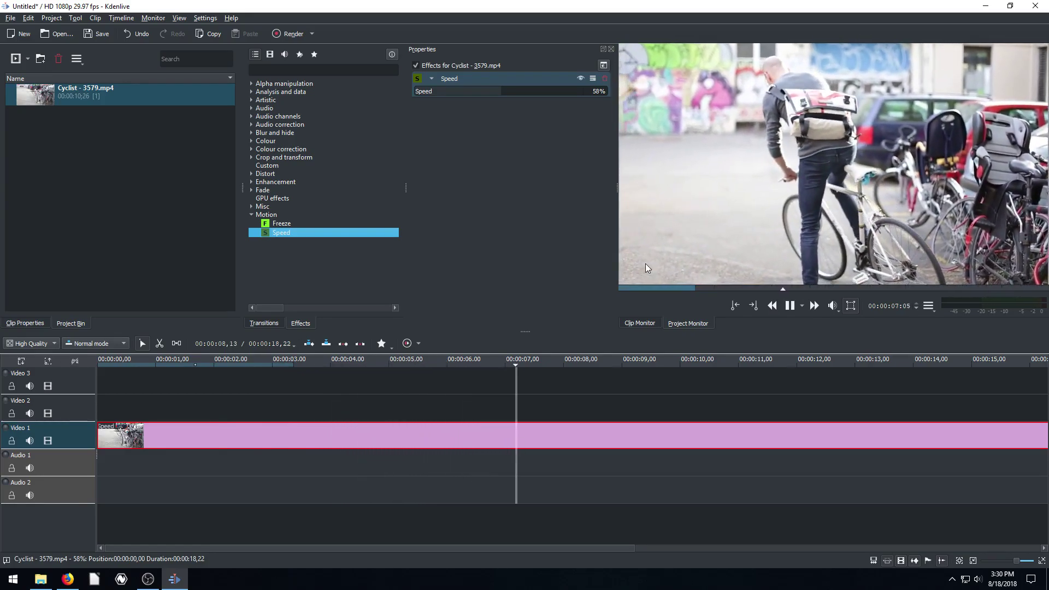
{"action": "left_click", "coordinate": [790, 306]}
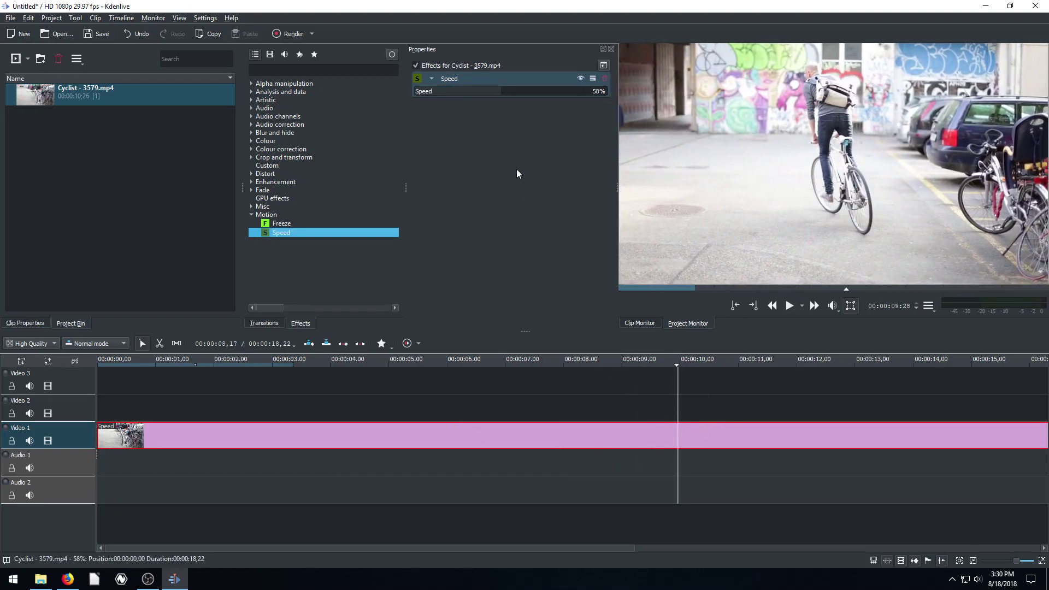
Step: Reset the Speed effect to 100%, move the playhead near the start, then delete the effect
{"action": "left_click", "coordinate": [593, 78]}
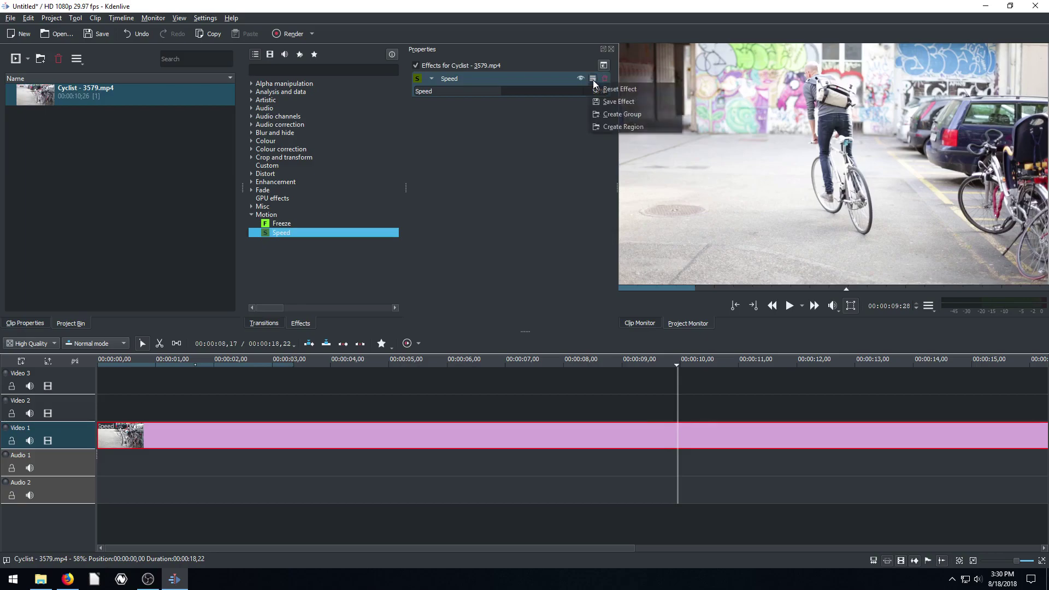
{"action": "left_click", "coordinate": [608, 89]}
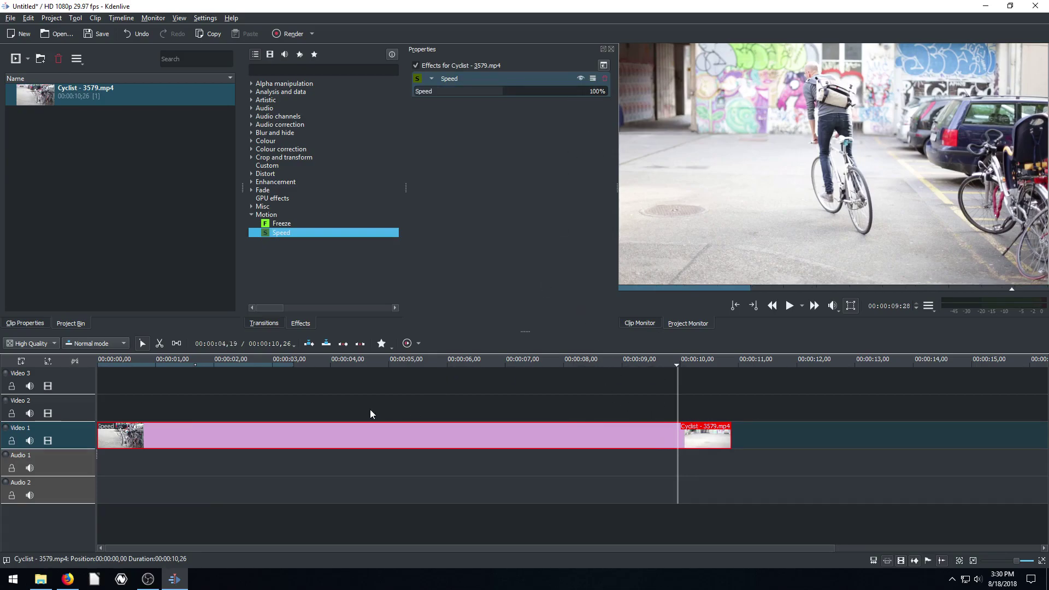
{"action": "left_click_drag", "start_coordinate": [676, 365], "coordinate": [163, 367]}
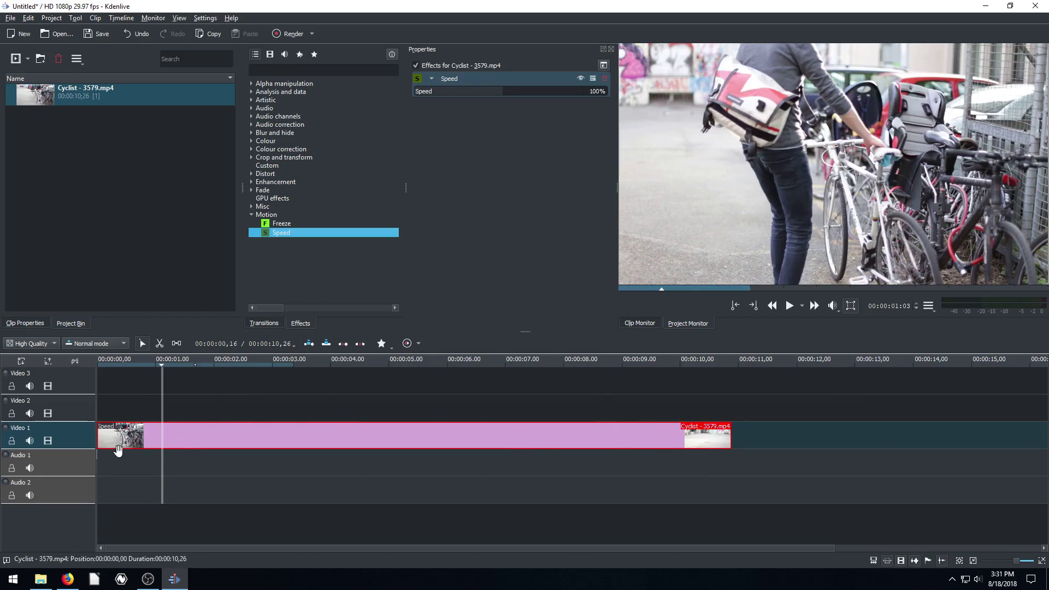
{"action": "left_click", "coordinate": [605, 78]}
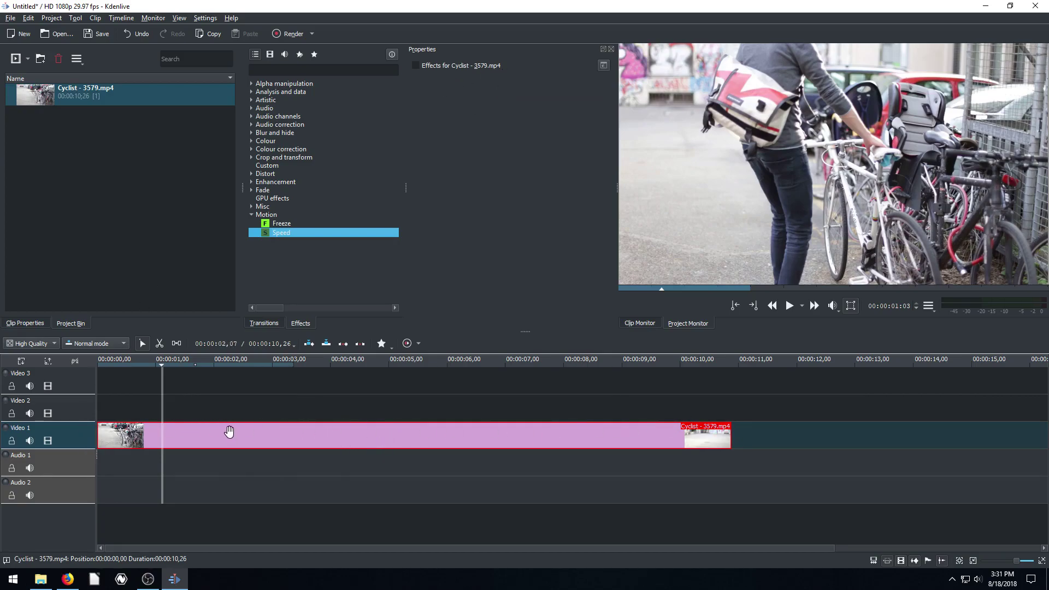
Step: Cut the cyclist clip with the Razor tool at about 1 second, then return to Selection
{"action": "left_click", "coordinate": [160, 344]}
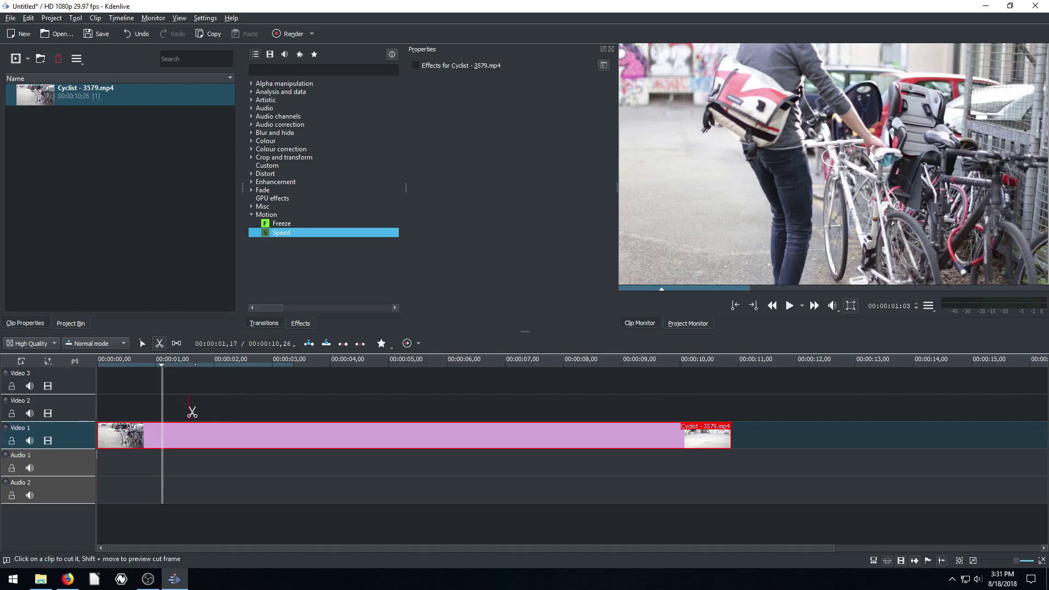
{"action": "left_click", "coordinate": [163, 440]}
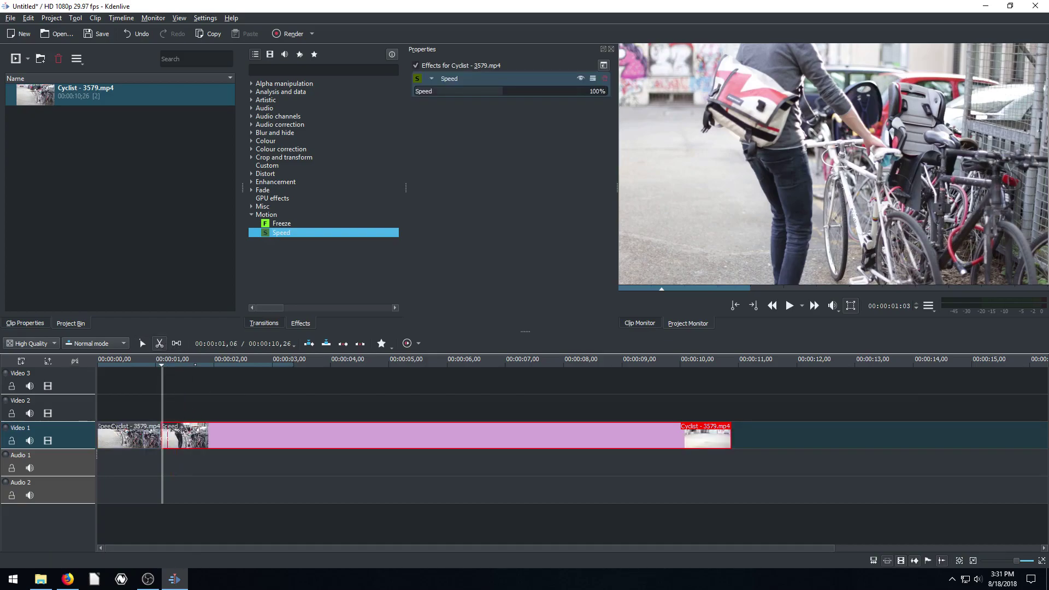
{"action": "left_click", "coordinate": [142, 343]}
{"action": "left_click", "coordinate": [136, 442]}
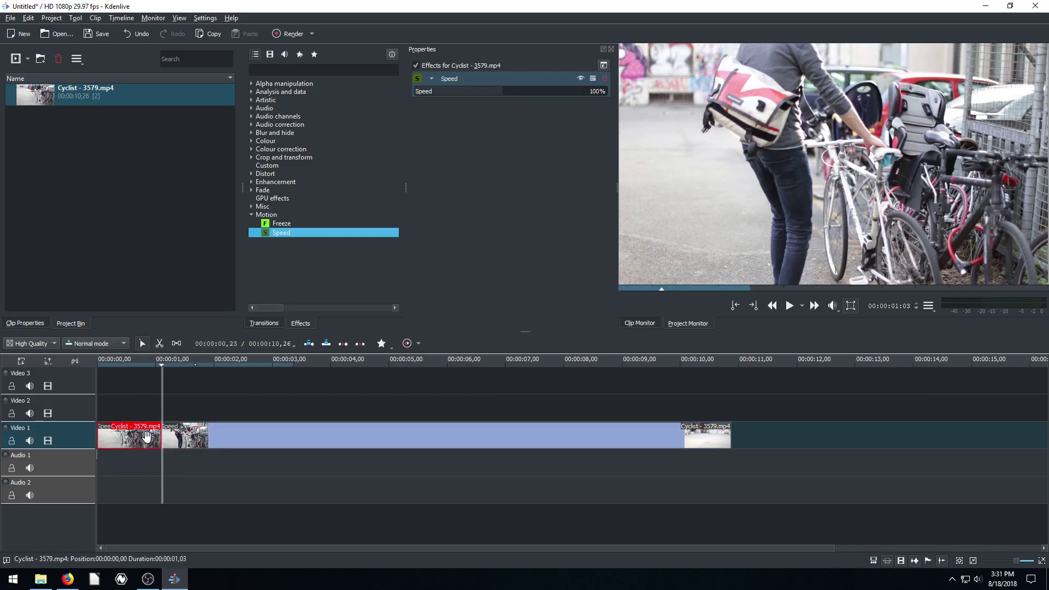
{"action": "left_click", "coordinate": [191, 434]}
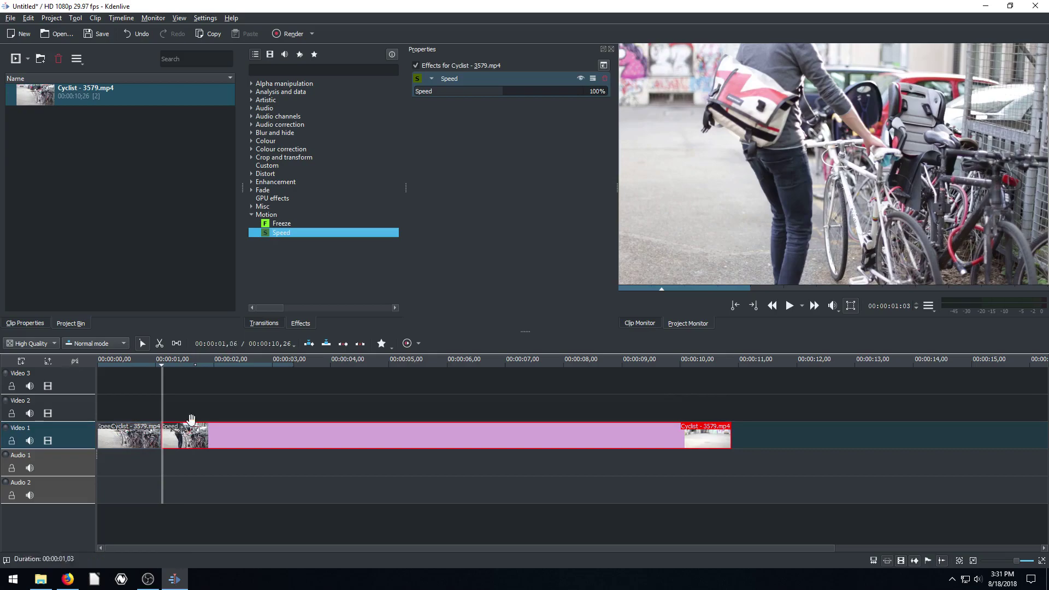
Step: Add the Speed effect to the first piece and set it to 200%
{"action": "left_click_drag", "start_coordinate": [280, 235], "coordinate": [164, 433]}
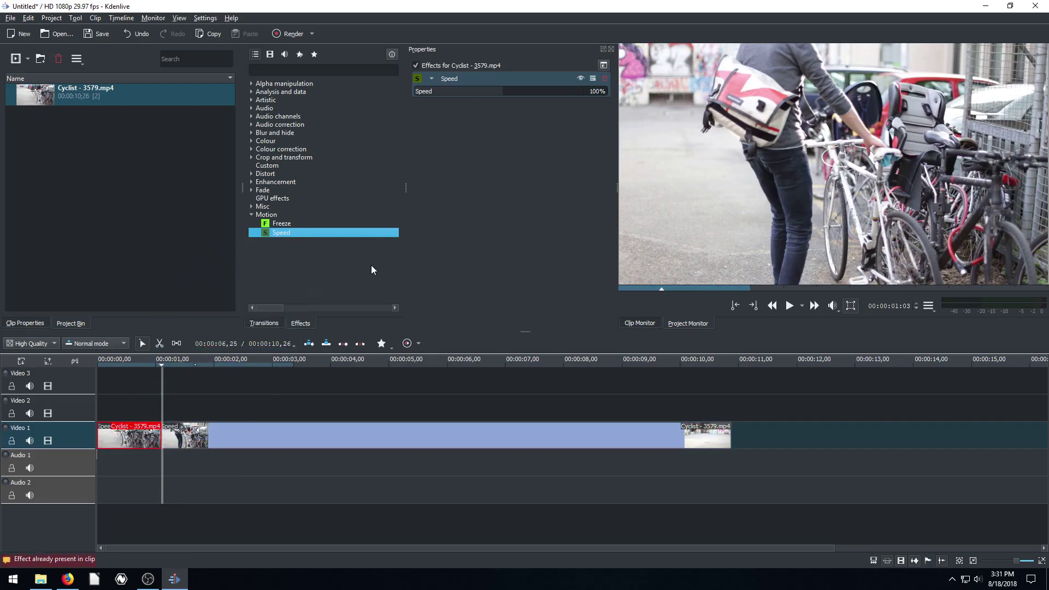
{"action": "left_click", "coordinate": [591, 92]}
{"action": "type", "text": "2"}
{"action": "key", "text": "Return"}
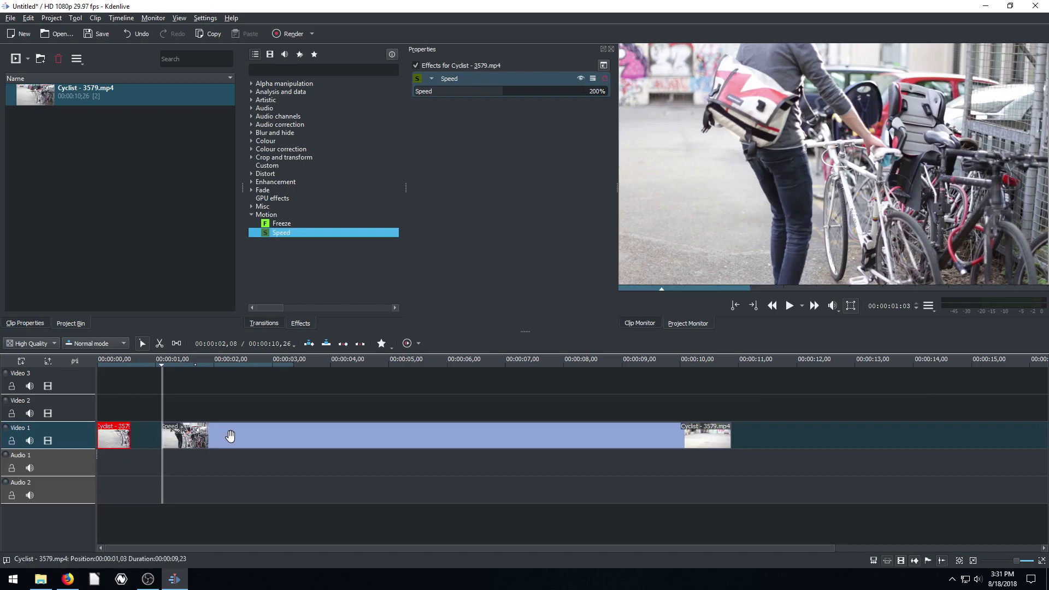
Step: Butt the second piece against the first, play the edit from the start, and park near 3 seconds
{"action": "left_click_drag", "start_coordinate": [235, 437], "coordinate": [204, 436]}
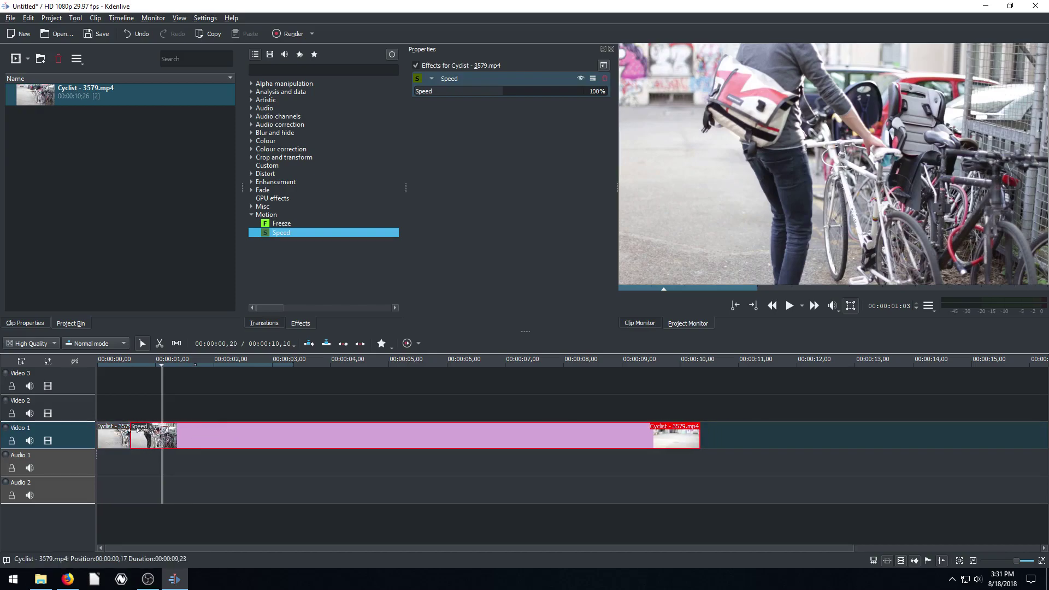
{"action": "left_click", "coordinate": [100, 365]}
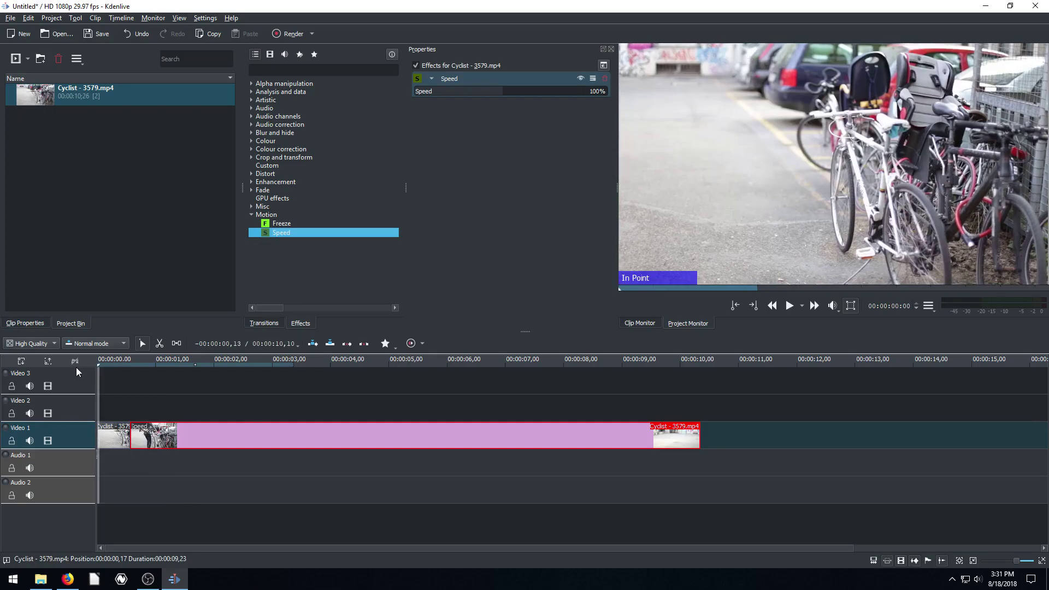
{"action": "left_click", "coordinate": [103, 365]}
{"action": "left_click", "coordinate": [790, 306]}
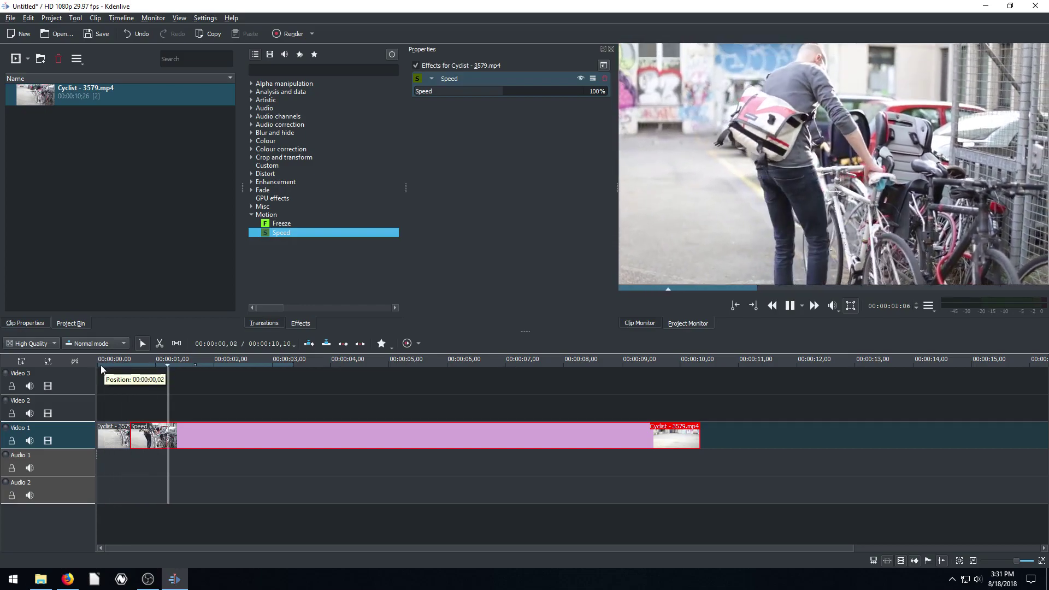
{"action": "left_click", "coordinate": [102, 365]}
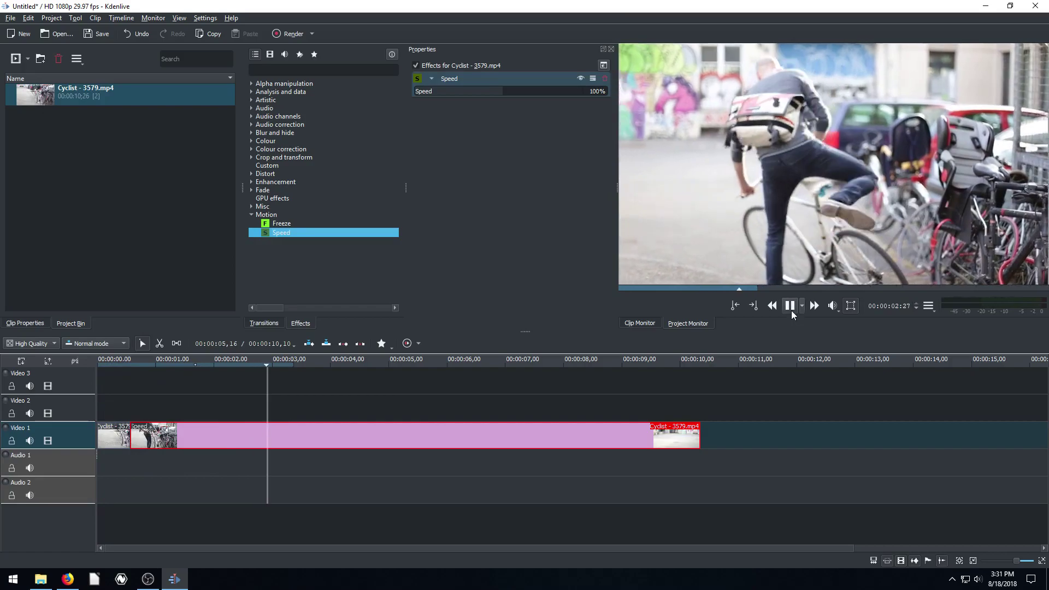
{"action": "left_click", "coordinate": [789, 307]}
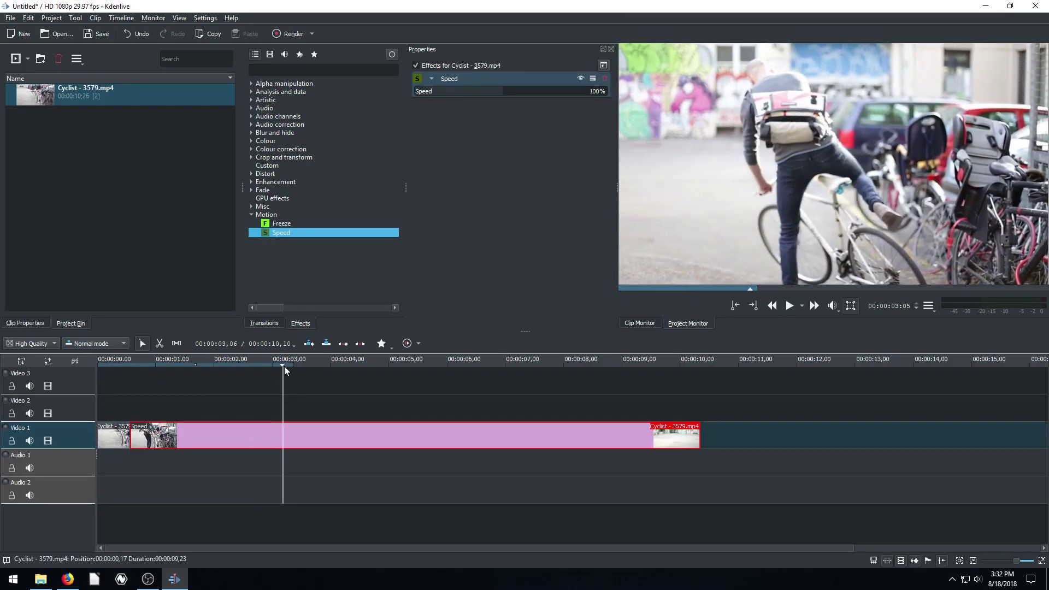
{"action": "left_click_drag", "start_coordinate": [284, 366], "coordinate": [254, 365]}
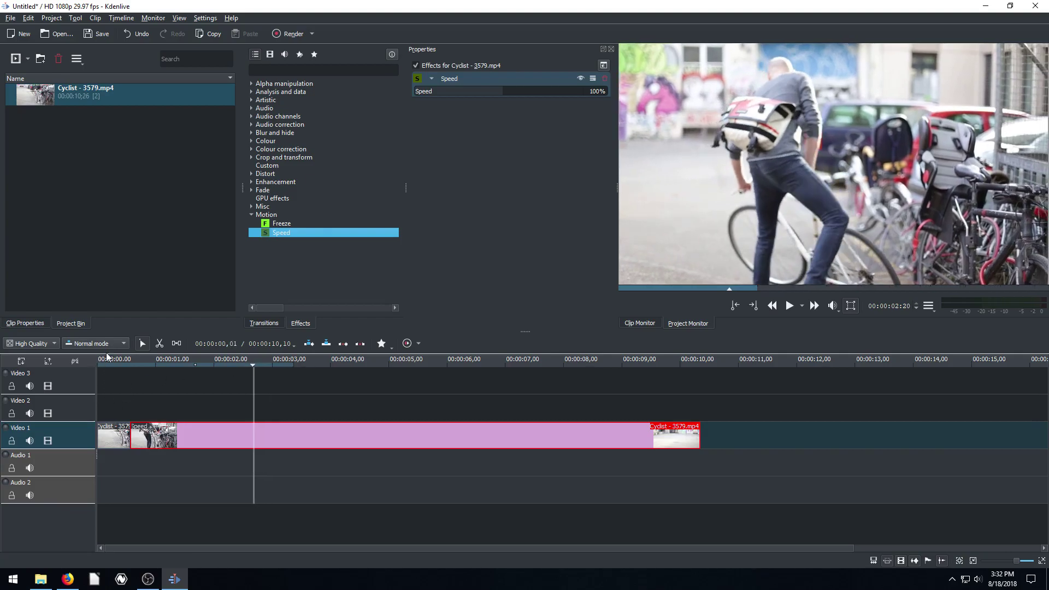
Step: Razor-cut the cyclist clip at about 00:00:03:16 and move the remainder to 00:00:05:08, leaving a gap
{"action": "left_click", "coordinate": [162, 343]}
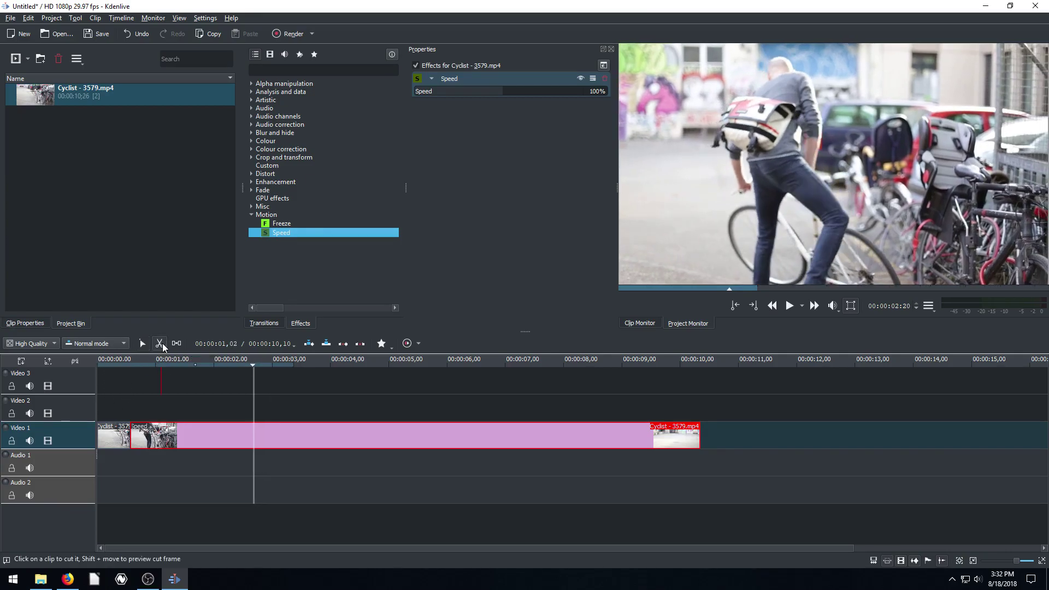
{"action": "left_click", "coordinate": [254, 437]}
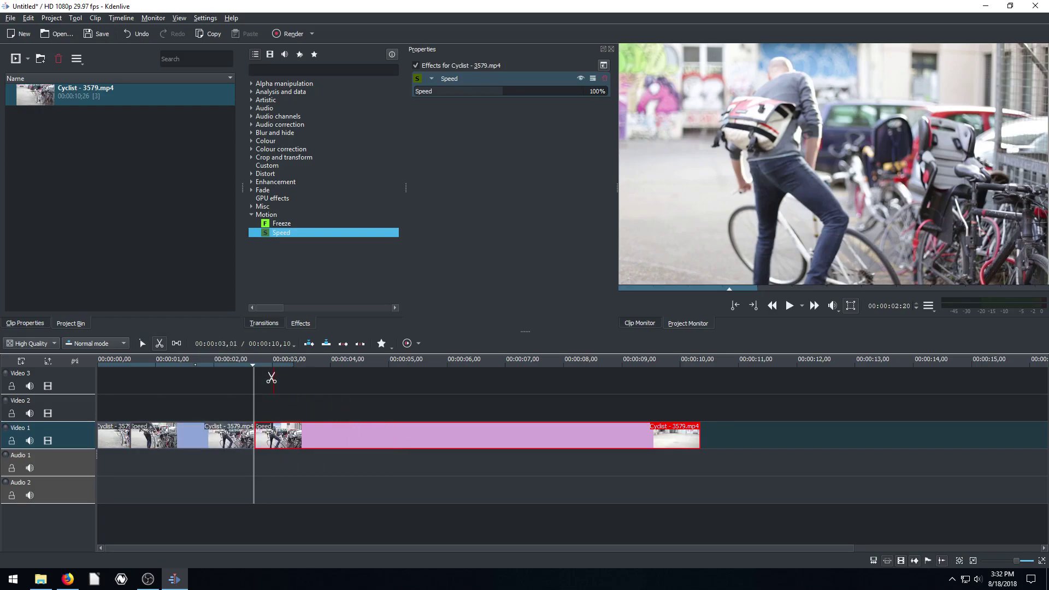
{"action": "left_click_drag", "start_coordinate": [251, 365], "coordinate": [305, 367]}
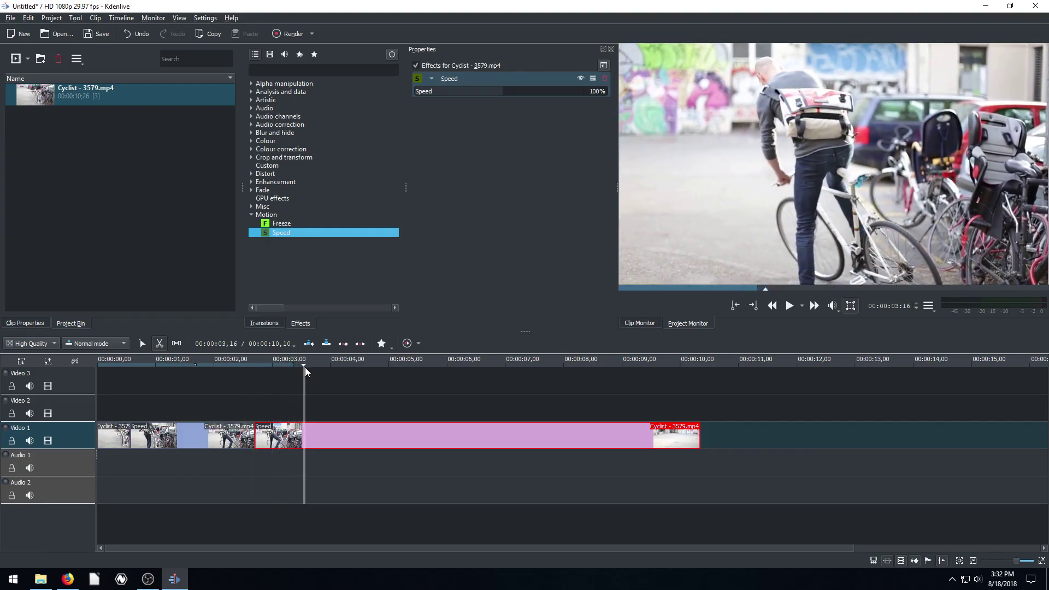
{"action": "left_click", "coordinate": [304, 436]}
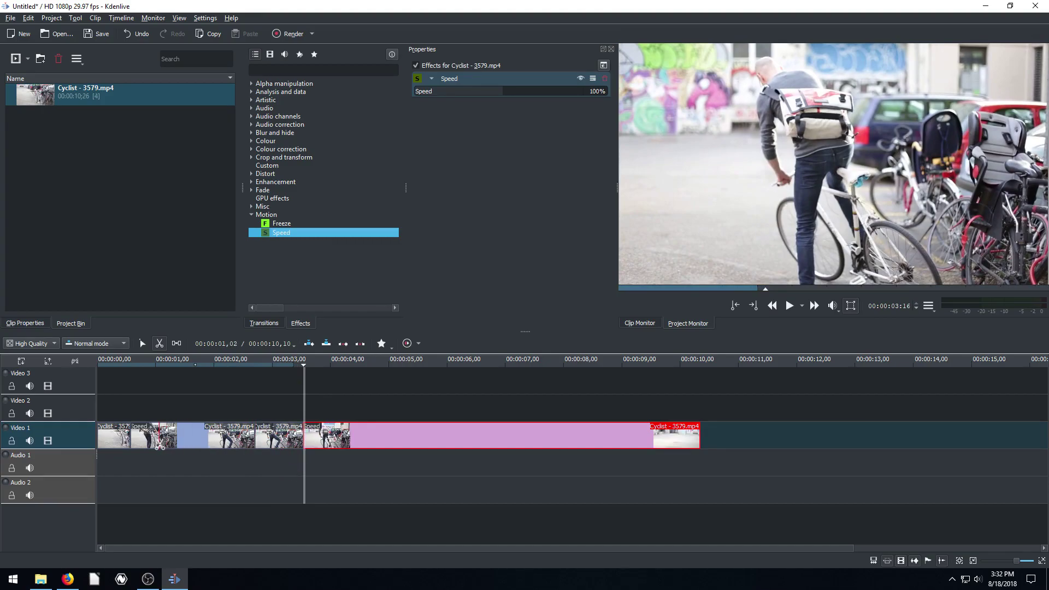
{"action": "left_click", "coordinate": [144, 343]}
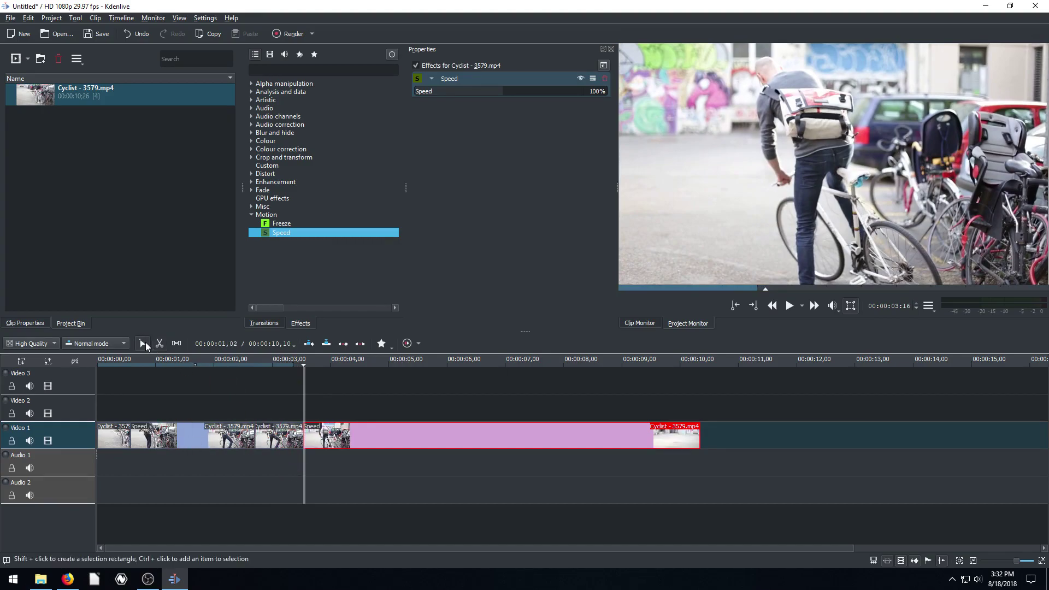
{"action": "left_click_drag", "start_coordinate": [391, 436], "coordinate": [491, 435]}
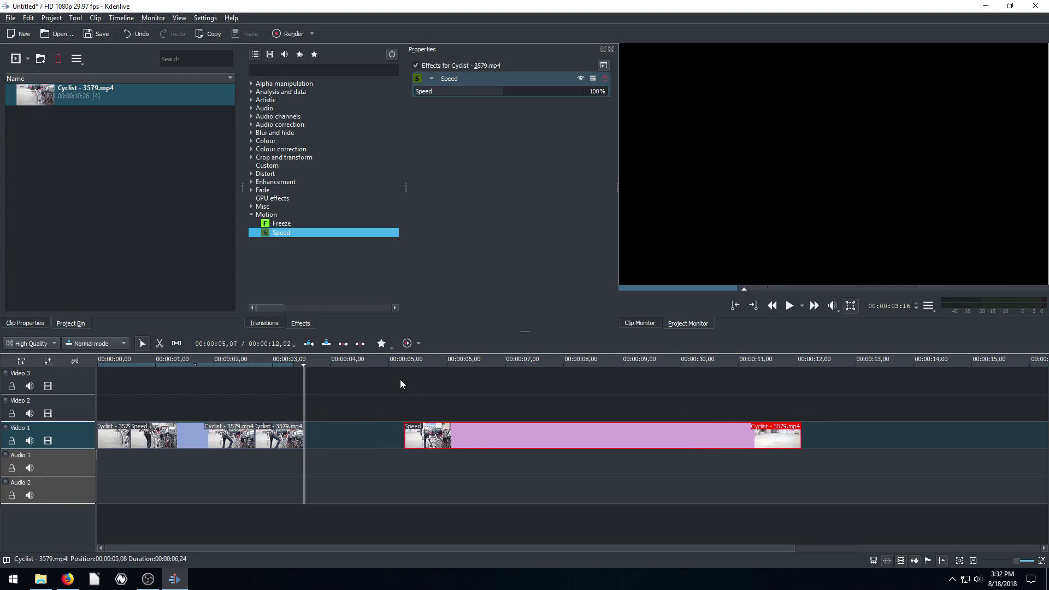
Step: Move the long remaining Cyclist piece up onto Video 2, starting around 00:00:04:20
{"action": "left_click", "coordinate": [430, 365]}
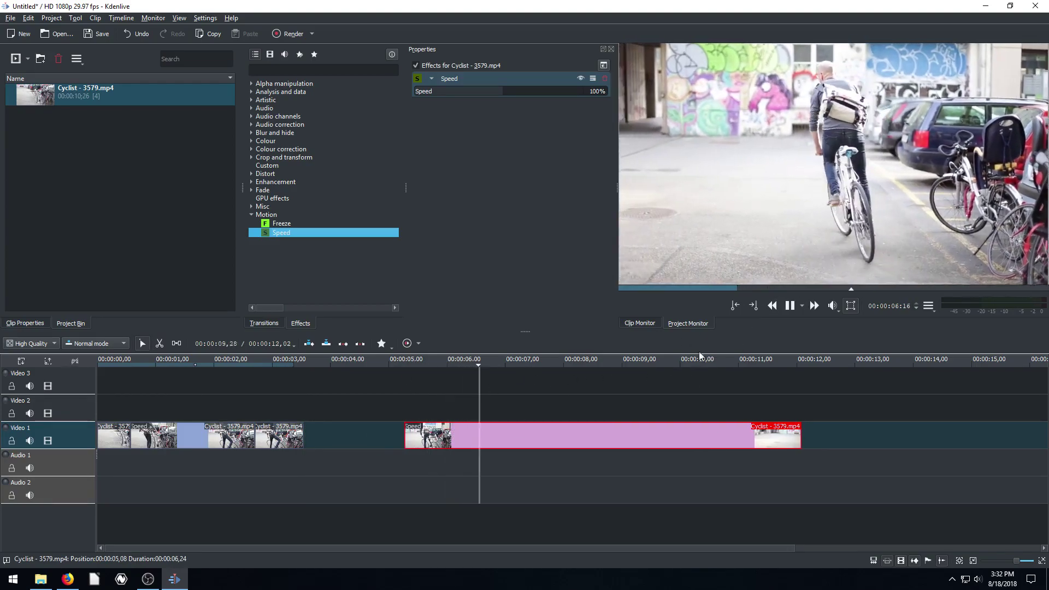
{"action": "left_click", "coordinate": [789, 308]}
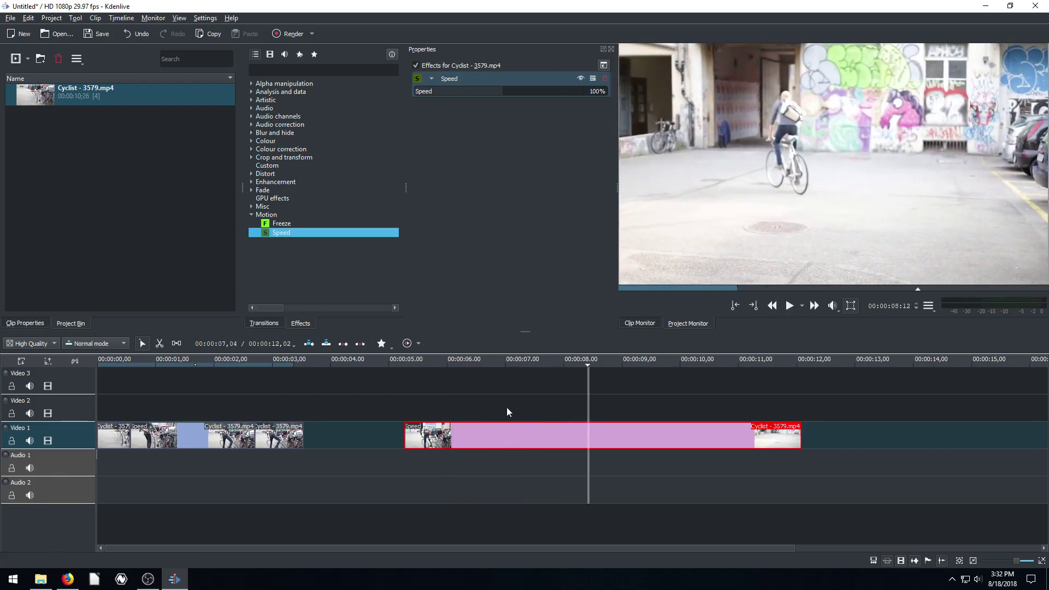
{"action": "left_click", "coordinate": [279, 432]}
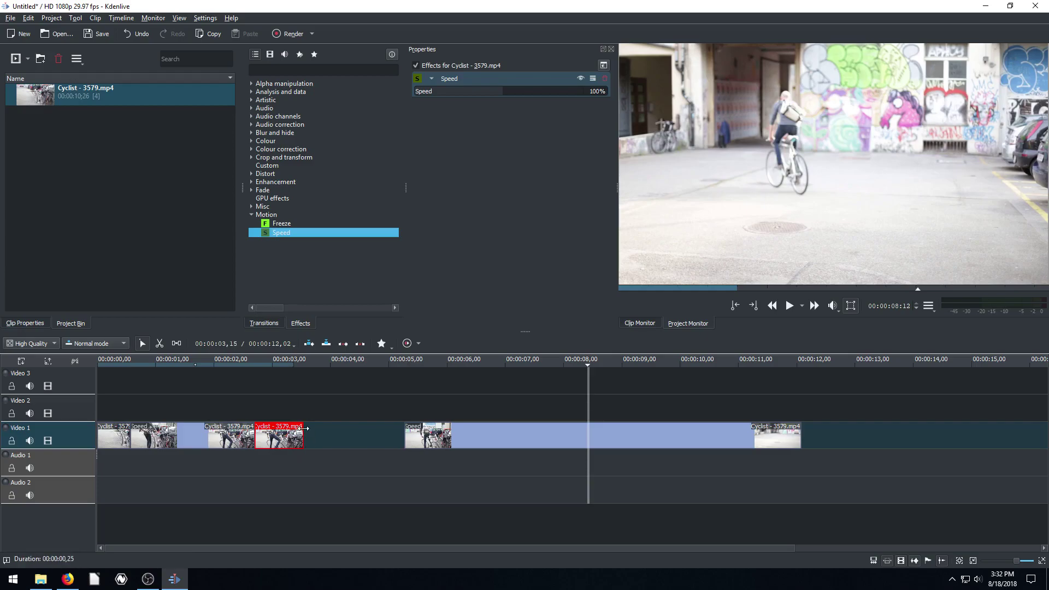
{"action": "left_click_drag", "start_coordinate": [421, 437], "coordinate": [392, 440]}
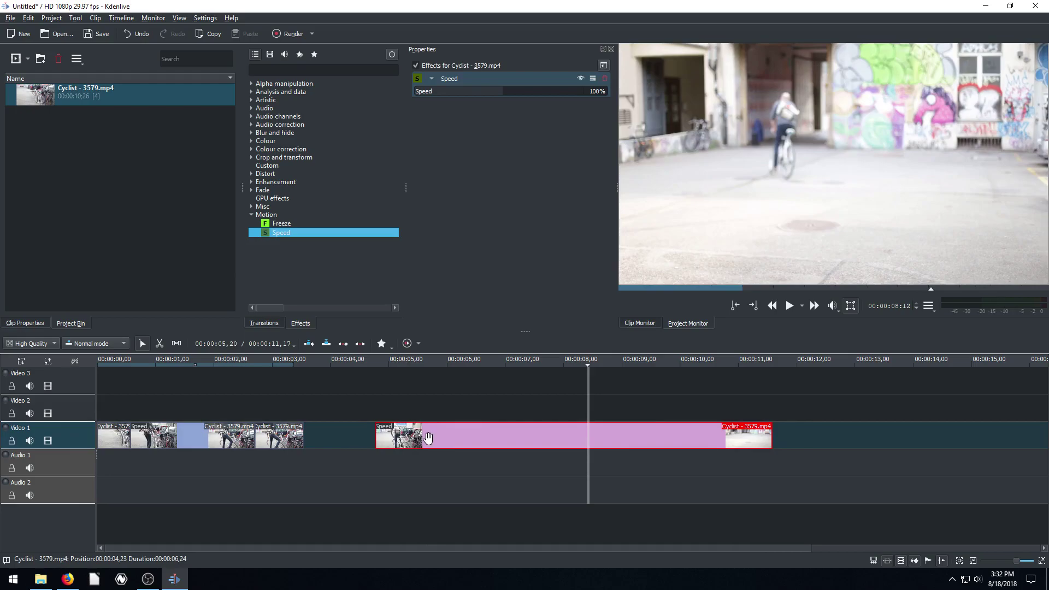
{"action": "left_click_drag", "start_coordinate": [428, 437], "coordinate": [422, 417]}
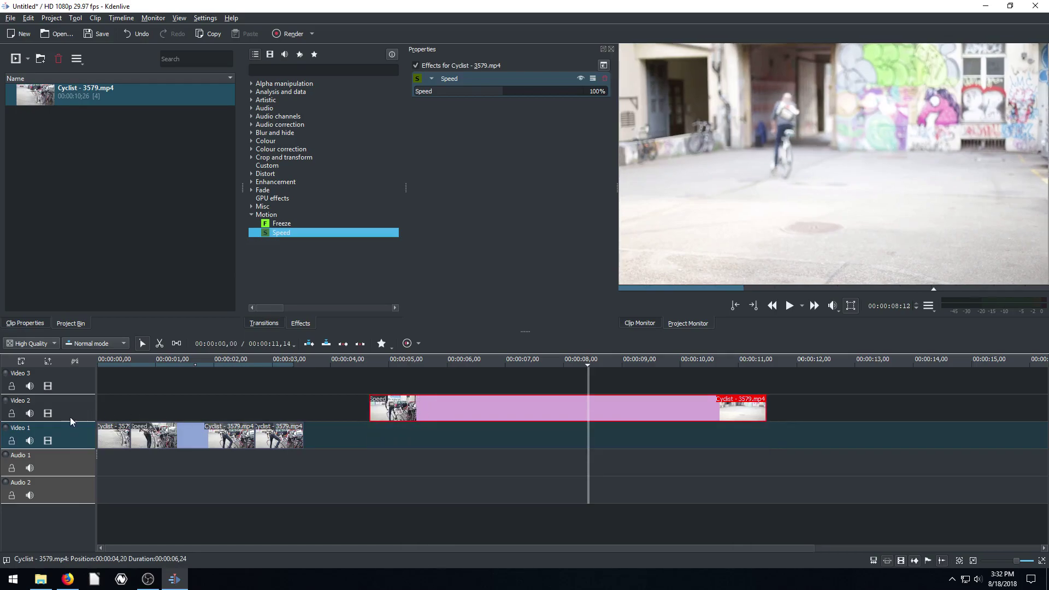
{"action": "mouse_move", "coordinate": [419, 403]}
{"action": "left_mouse_down"}
{"action": "mouse_move", "coordinate": [400, 411]}
{"action": "mouse_move", "coordinate": [413, 409]}
{"action": "left_mouse_up"}
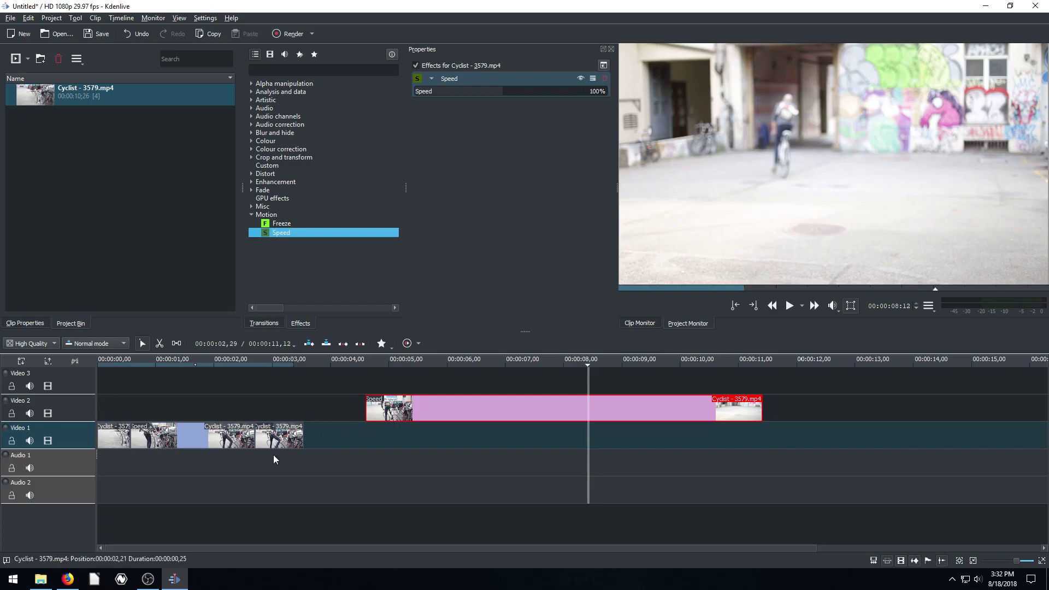
{"action": "left_click", "coordinate": [279, 440]}
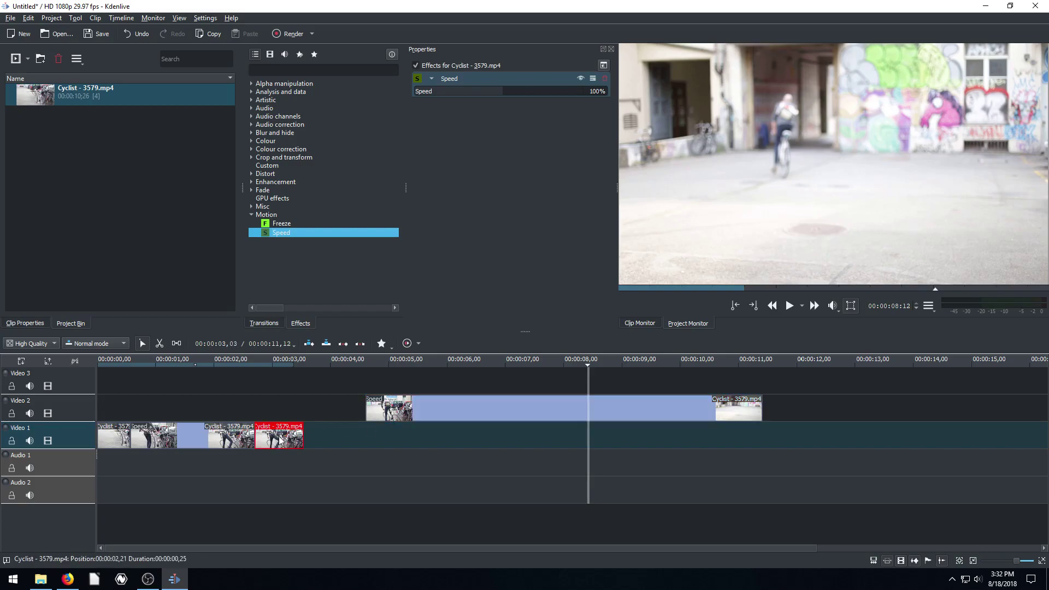
{"action": "left_click", "coordinate": [257, 365]}
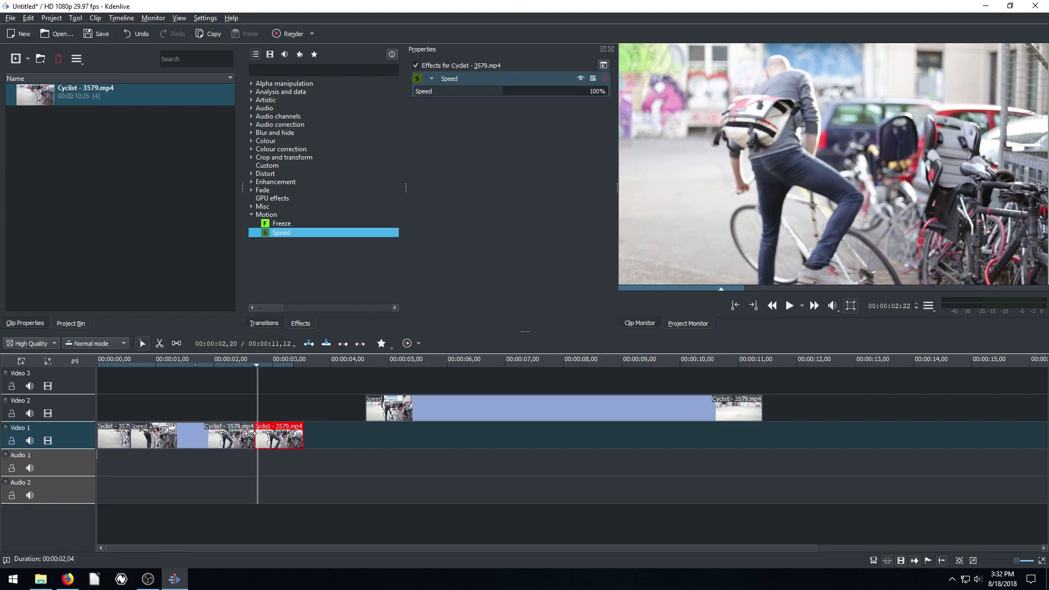
{"action": "left_click", "coordinate": [222, 441]}
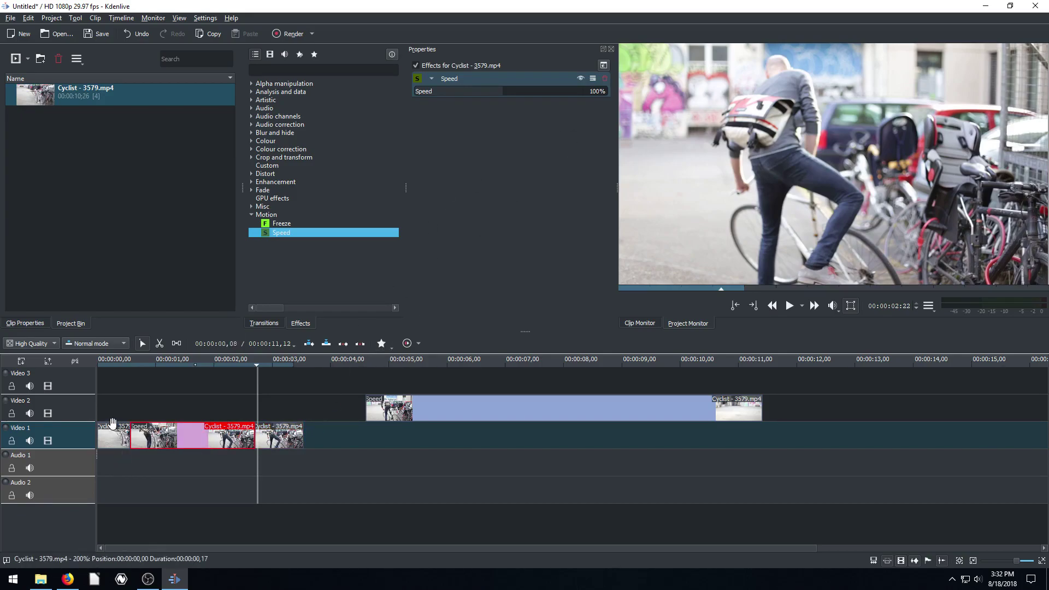
{"action": "left_click", "coordinate": [277, 437]}
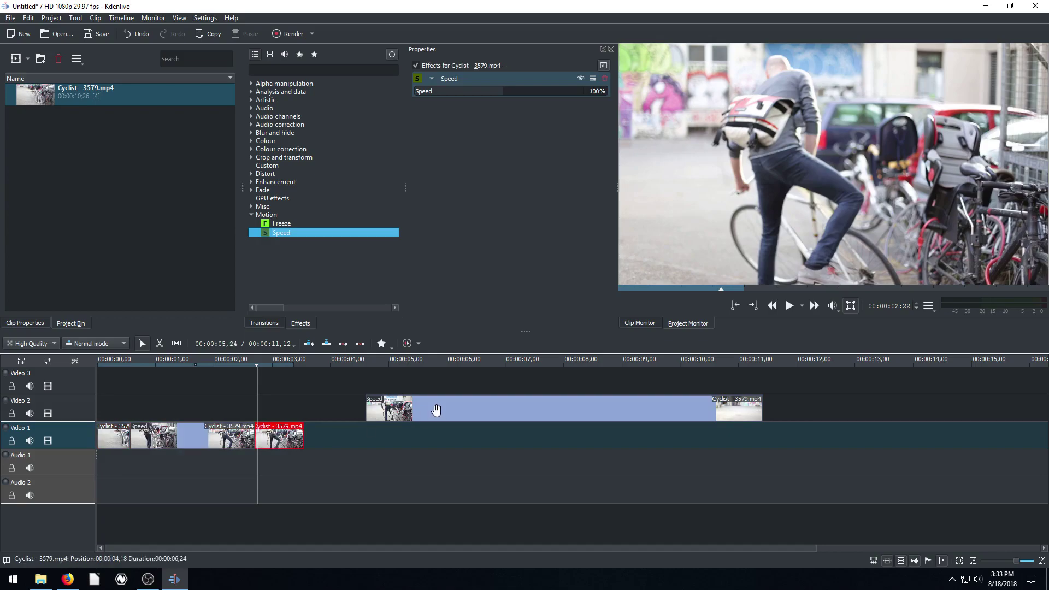
{"action": "left_click", "coordinate": [450, 409]}
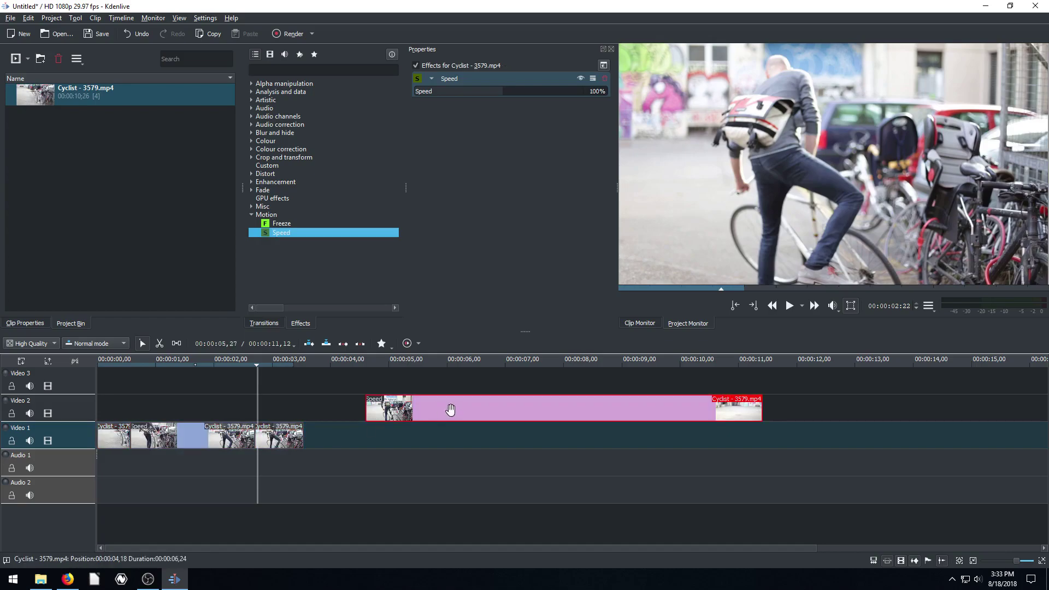
{"action": "left_click", "coordinate": [114, 437]}
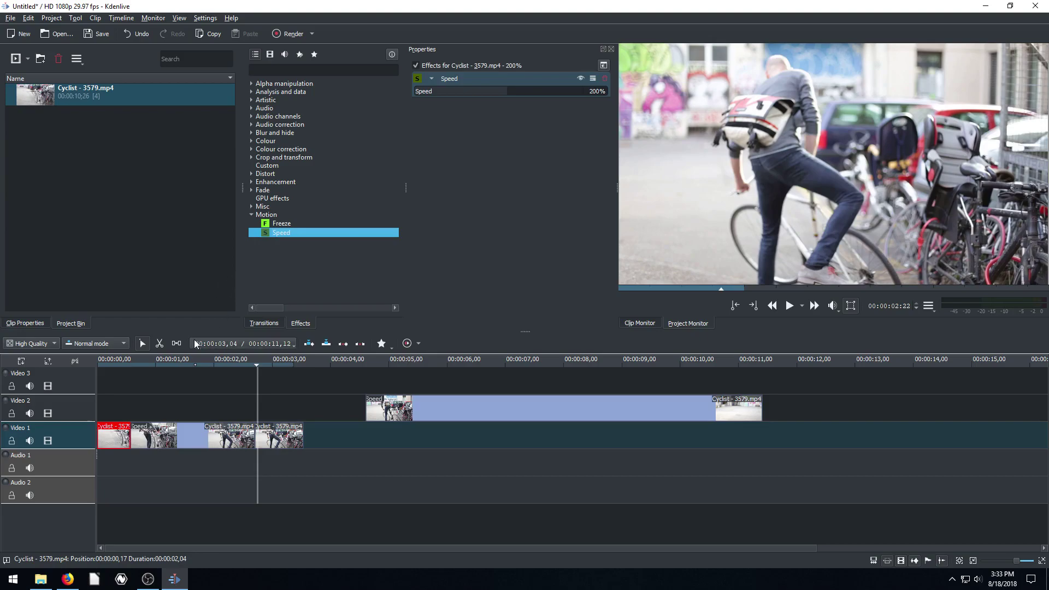
{"action": "left_click", "coordinate": [175, 437]}
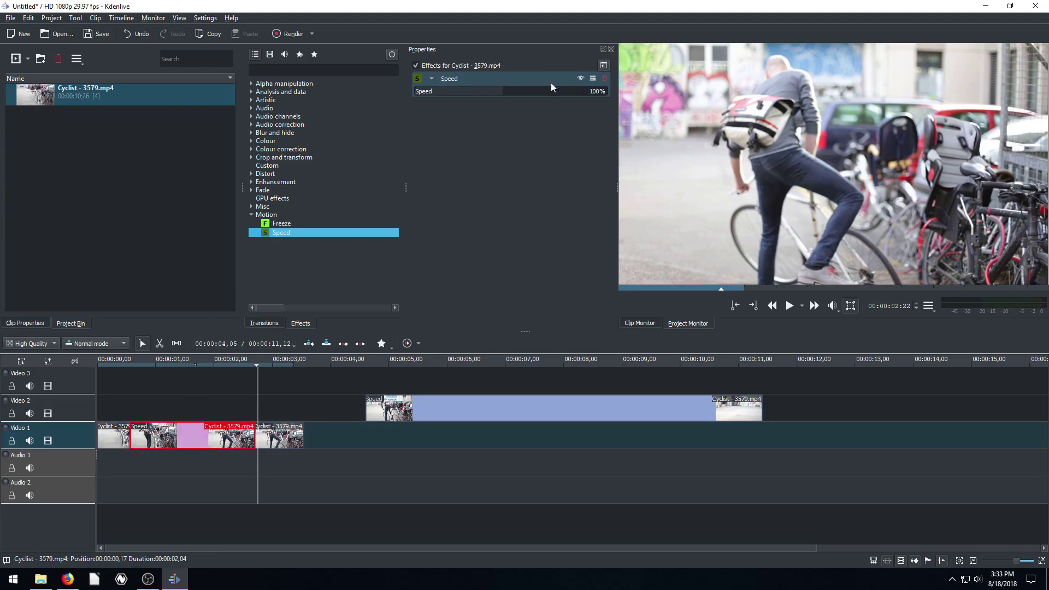
{"action": "left_click", "coordinate": [281, 436]}
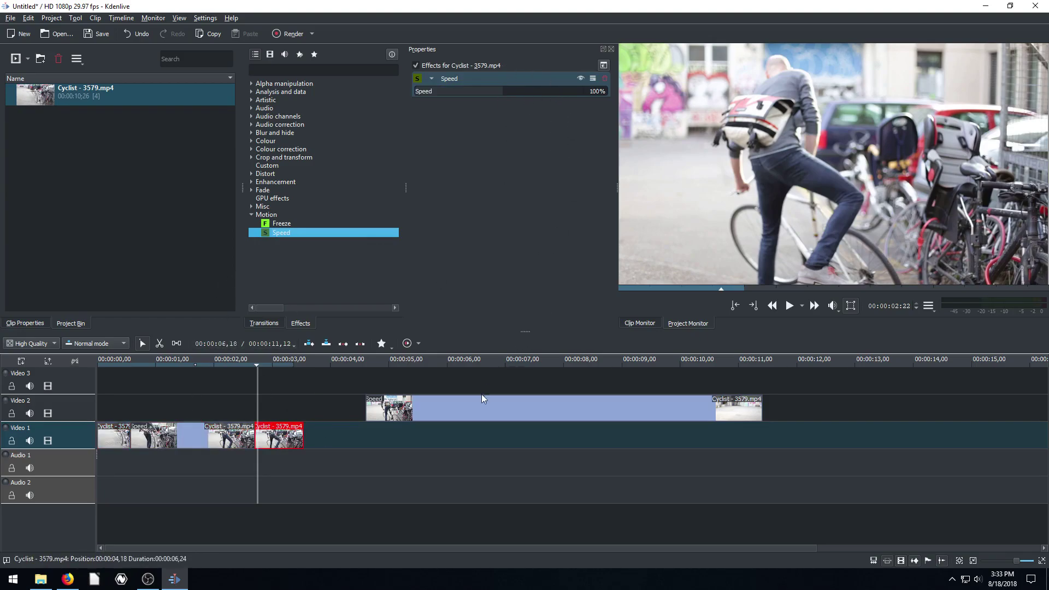
{"action": "left_click", "coordinate": [473, 406]}
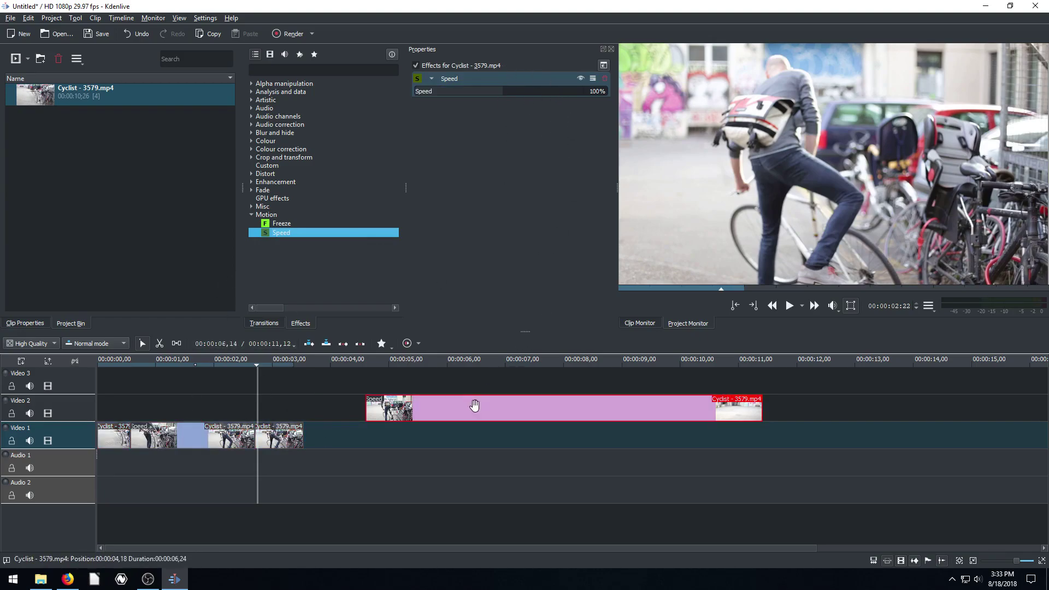
Step: Give the last short clip a fresh 50% Speed effect and move the long clip onto Video 1 after it
{"action": "left_click", "coordinate": [284, 434]}
{"action": "left_click", "coordinate": [605, 78]}
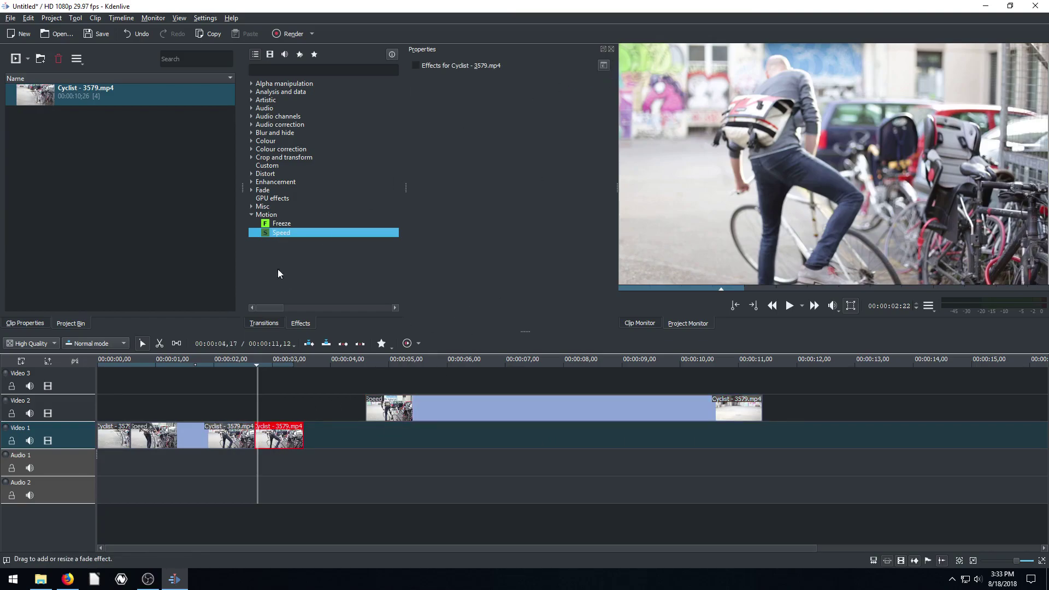
{"action": "left_click_drag", "start_coordinate": [277, 230], "coordinate": [279, 432]}
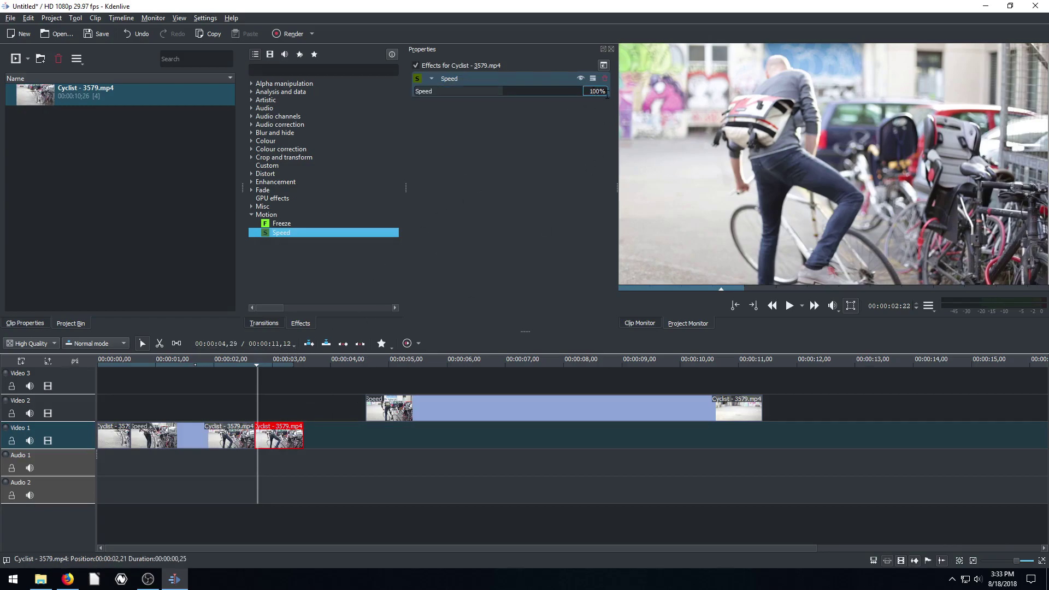
{"action": "key", "text": "BackSpace"}
{"action": "key", "text": "Return"}
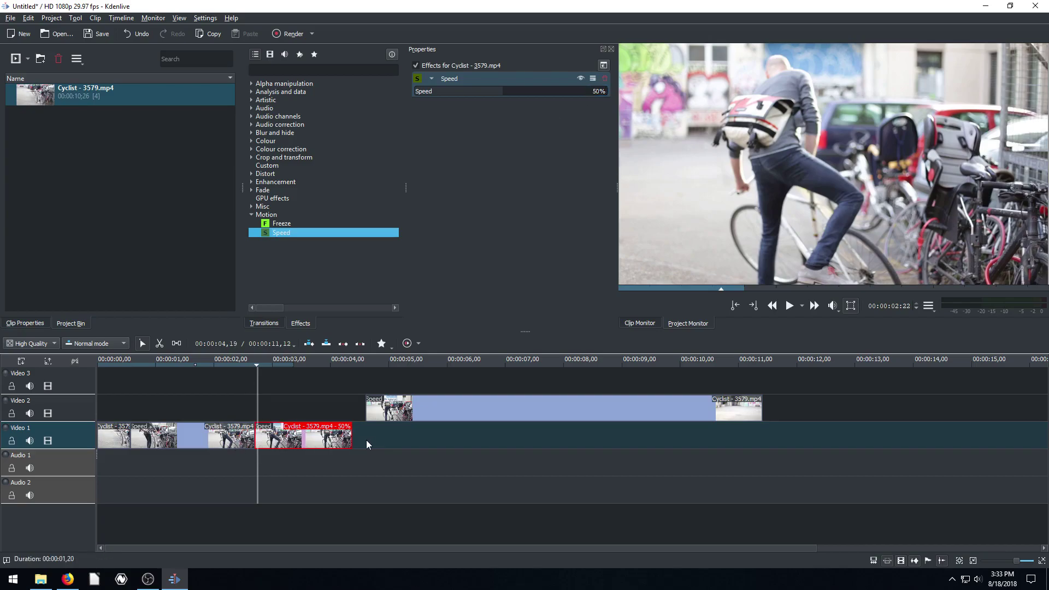
{"action": "left_click_drag", "start_coordinate": [391, 413], "coordinate": [391, 437]}
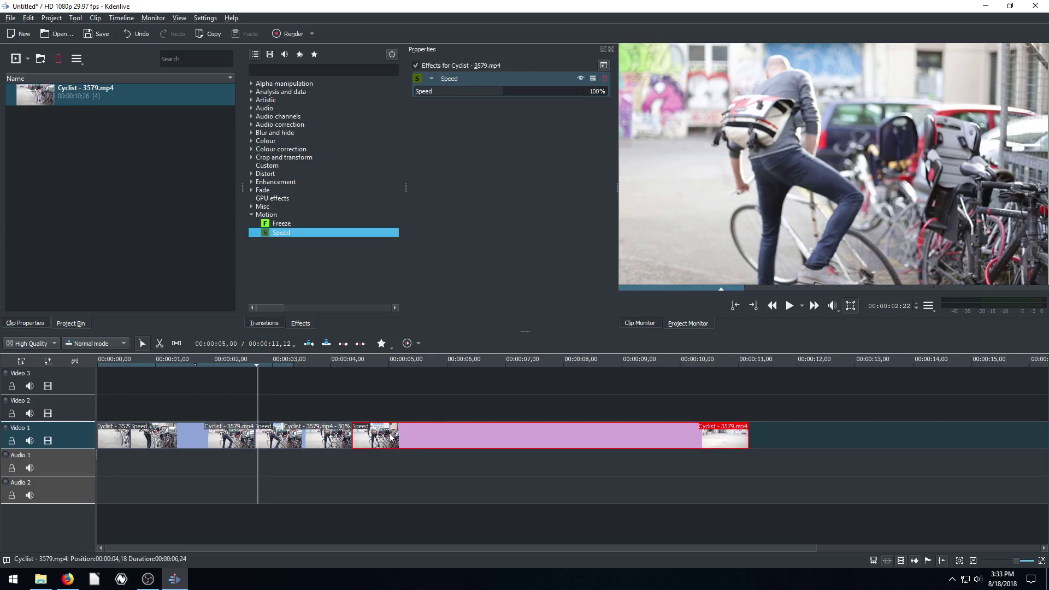
{"action": "left_click", "coordinate": [352, 411]}
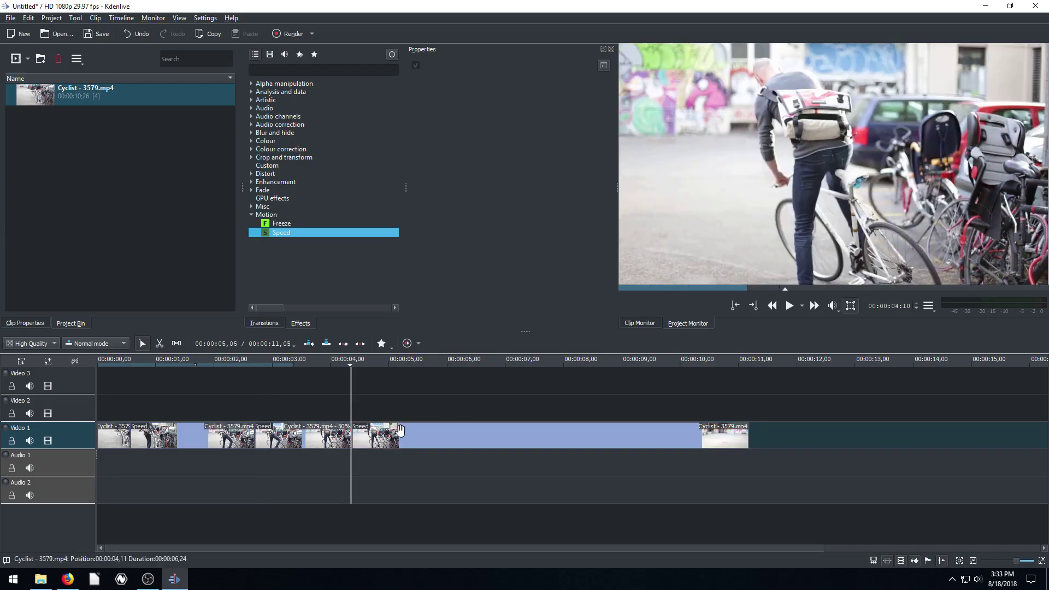
{"action": "left_click", "coordinate": [406, 435]}
{"action": "left_click_drag", "start_coordinate": [406, 435], "coordinate": [569, 494]}
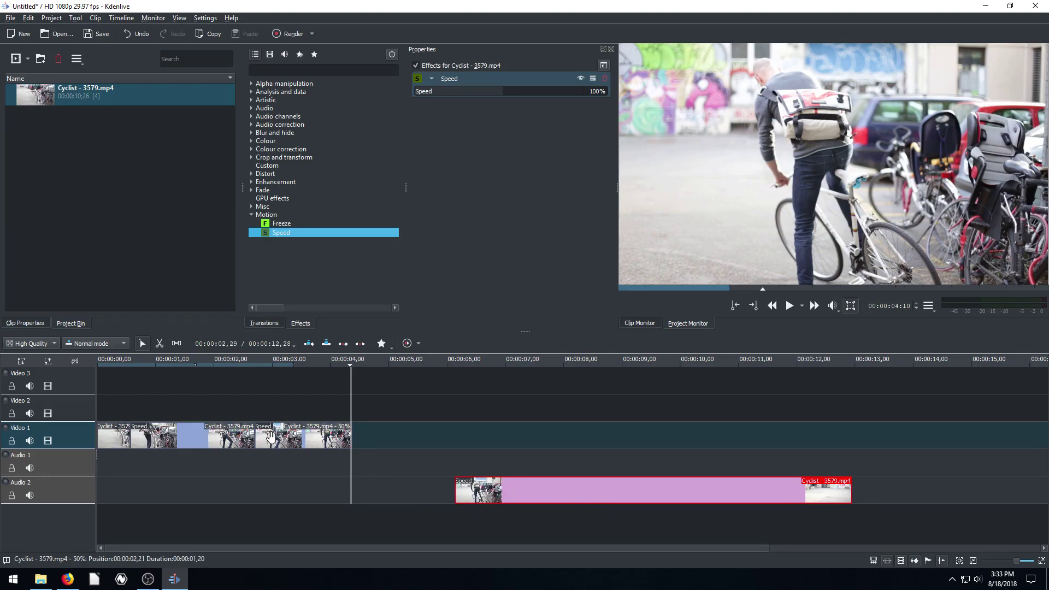
{"action": "left_click_drag", "start_coordinate": [271, 435], "coordinate": [261, 386]}
{"action": "left_click_drag", "start_coordinate": [233, 434], "coordinate": [162, 390]}
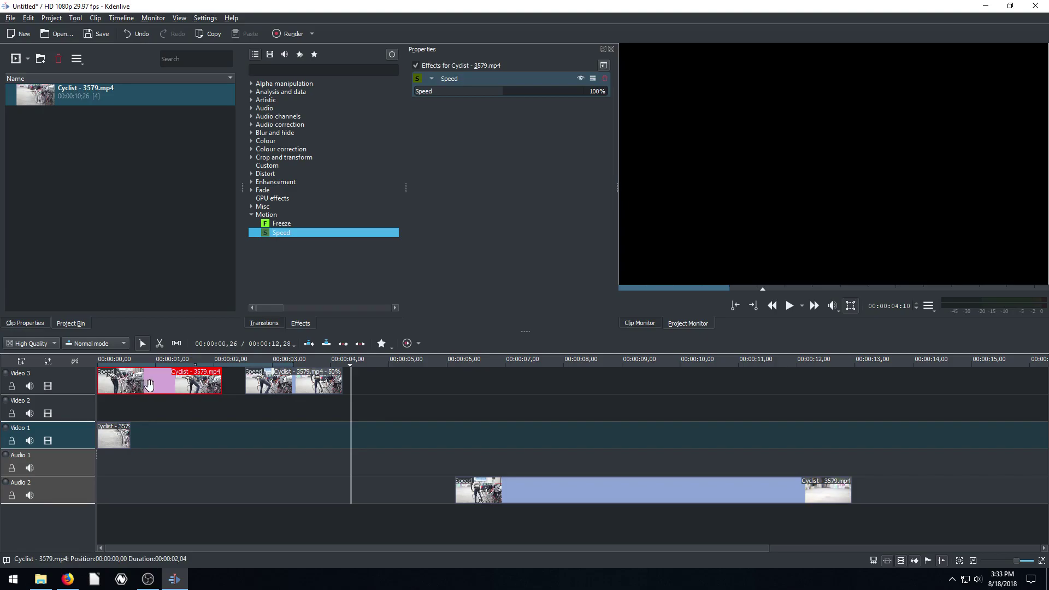
{"action": "left_click_drag", "start_coordinate": [150, 385], "coordinate": [202, 430]}
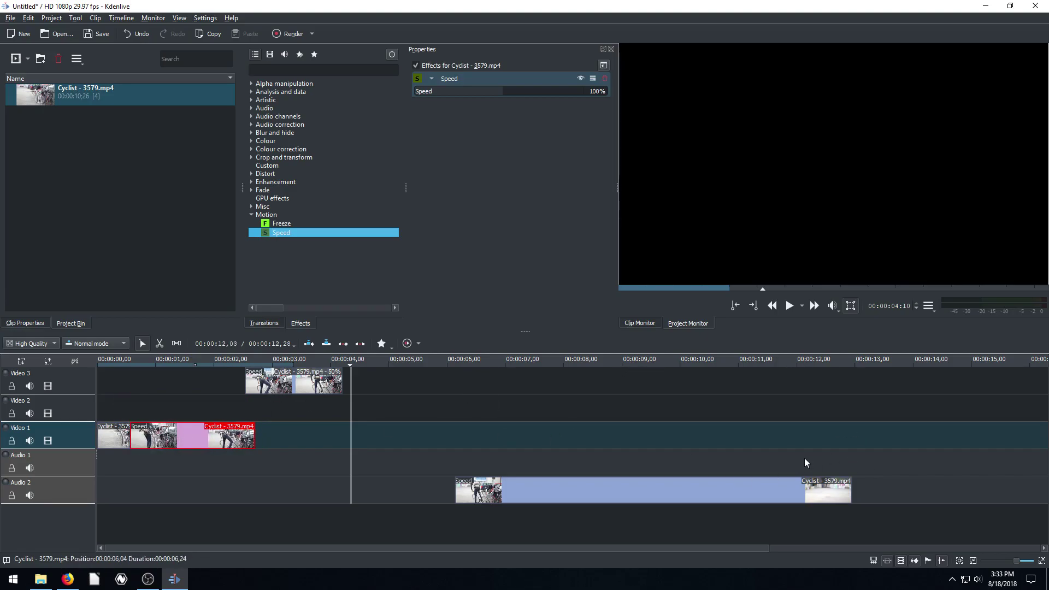
{"action": "left_click_drag", "start_coordinate": [284, 386], "coordinate": [290, 438]}
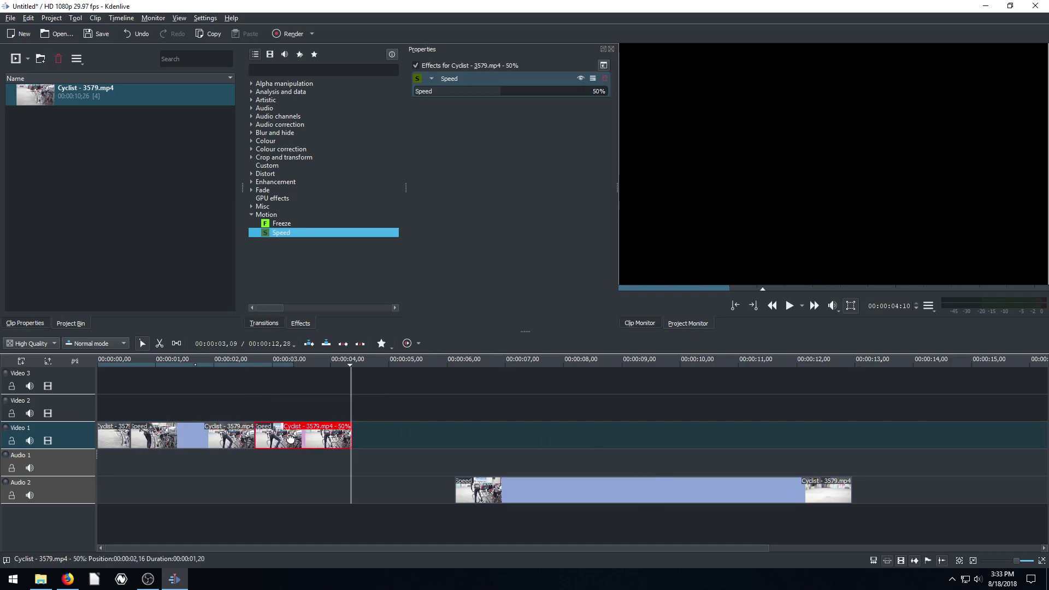
{"action": "left_click_drag", "start_coordinate": [491, 490], "coordinate": [386, 433]}
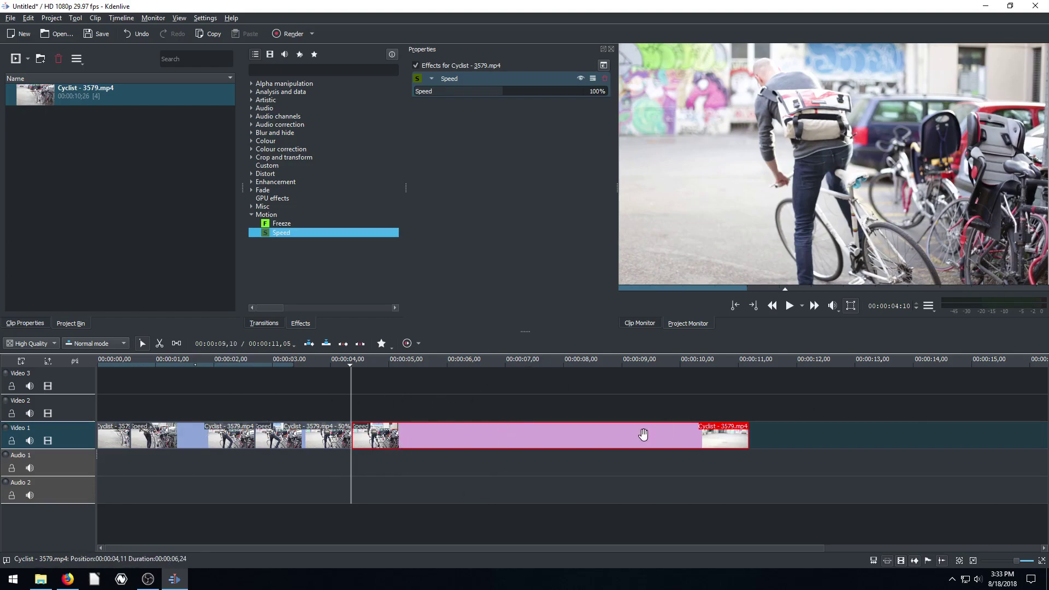
{"action": "left_click_drag", "start_coordinate": [614, 437], "coordinate": [592, 440]}
{"action": "left_click_drag", "start_coordinate": [350, 364], "coordinate": [54, 362]}
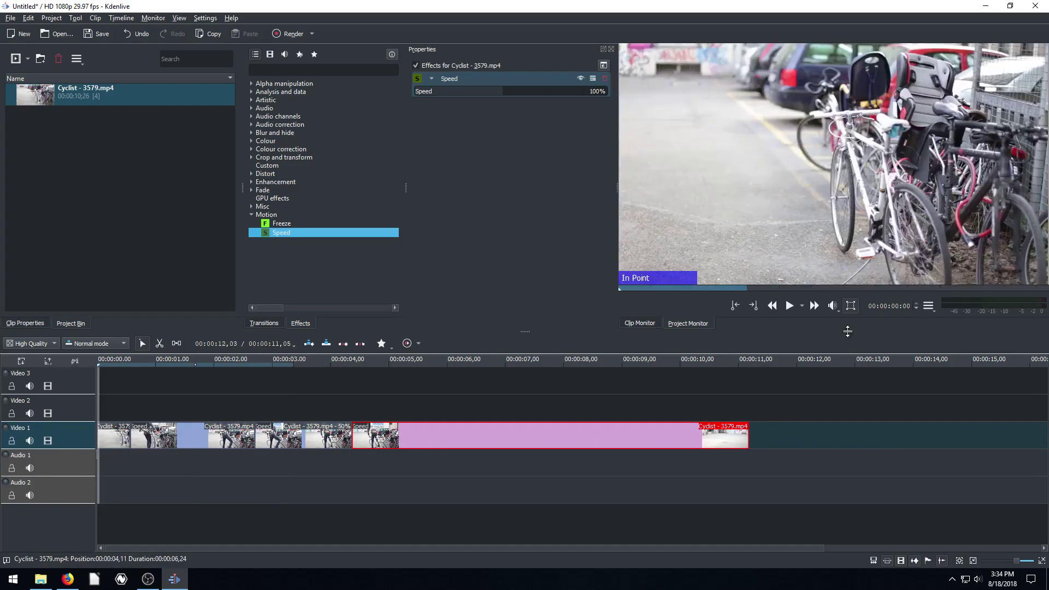
{"action": "left_click", "coordinate": [788, 305]}
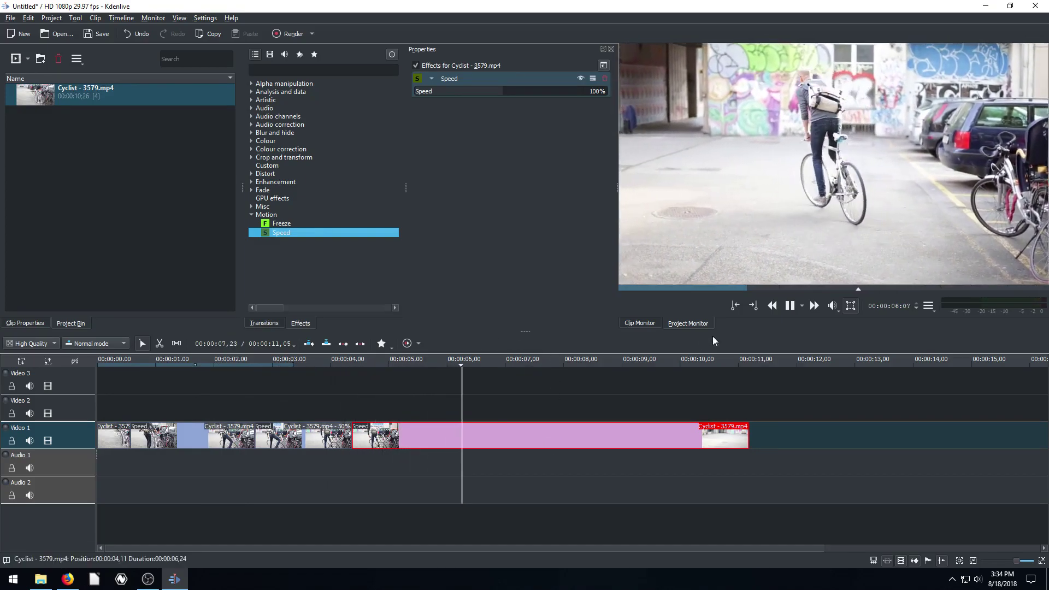
{"action": "left_click", "coordinate": [790, 308]}
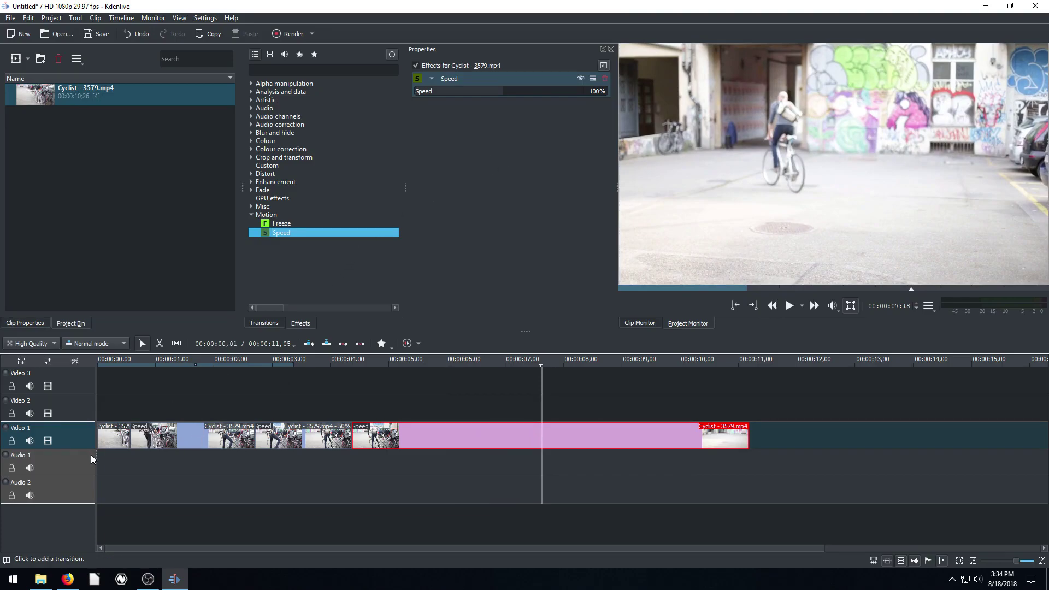
Step: Check each Video 1 clip's speed, then set the long final clip to 200%, shrinking it to 00:00:03:12
{"action": "left_click", "coordinate": [113, 437]}
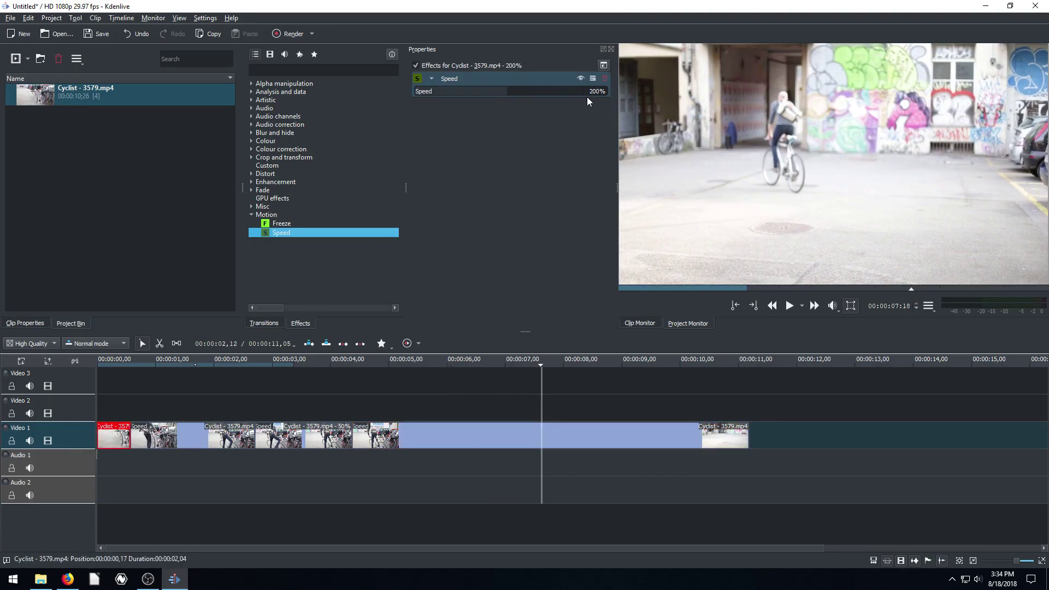
{"action": "left_click", "coordinate": [174, 428]}
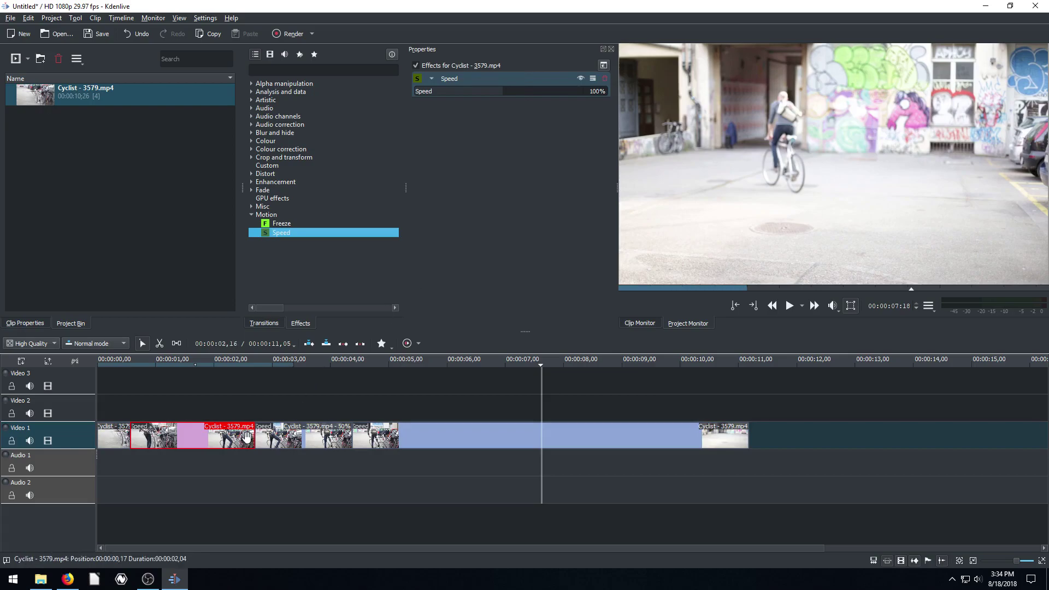
{"action": "left_click", "coordinate": [281, 433]}
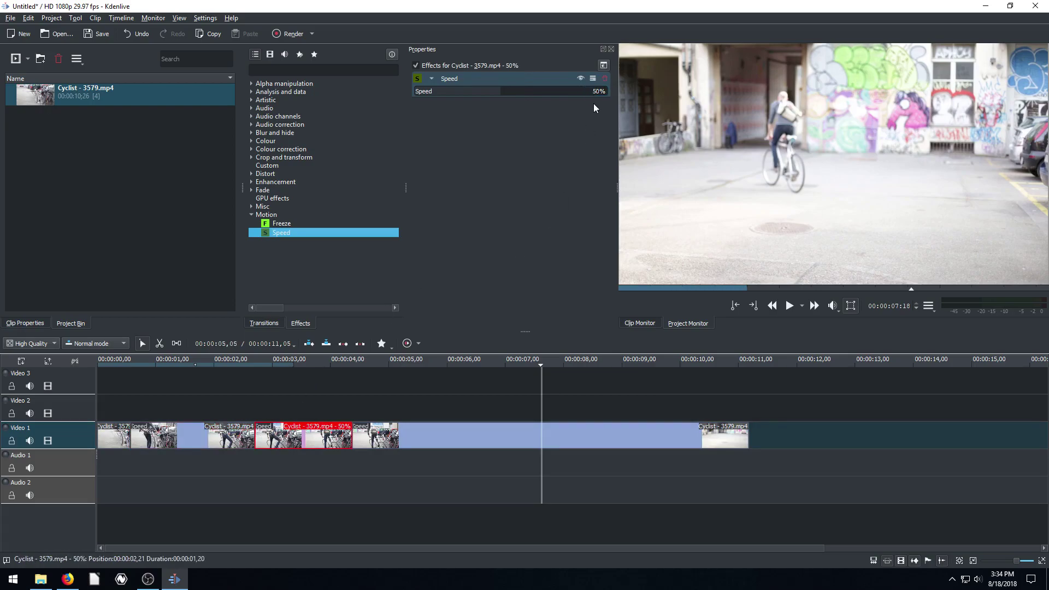
{"action": "left_click", "coordinate": [428, 432]}
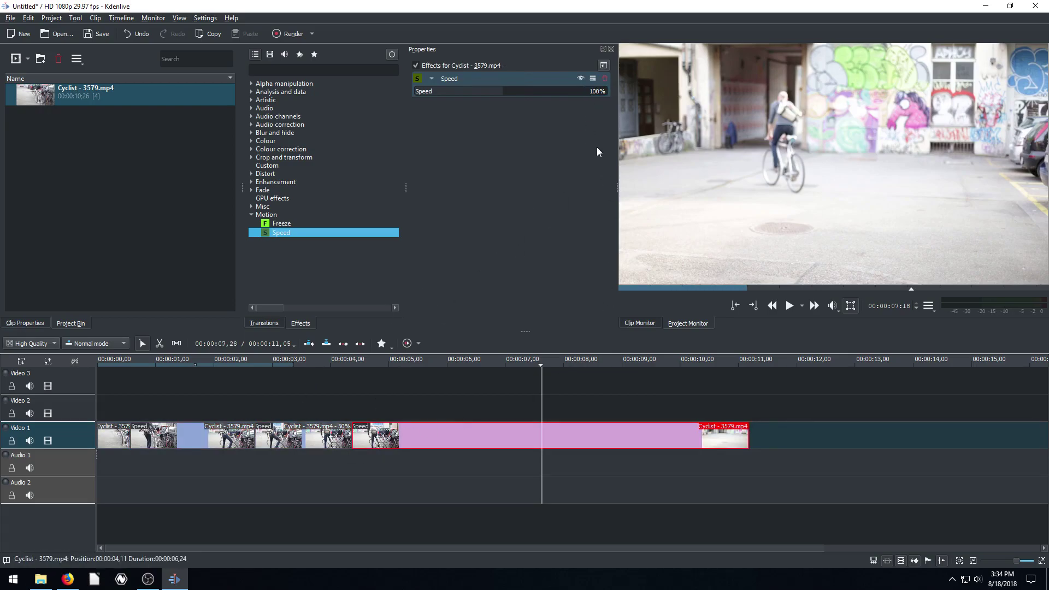
{"action": "left_click", "coordinate": [598, 96]}
{"action": "type", "text": "200"}
{"action": "key", "text": "Return"}
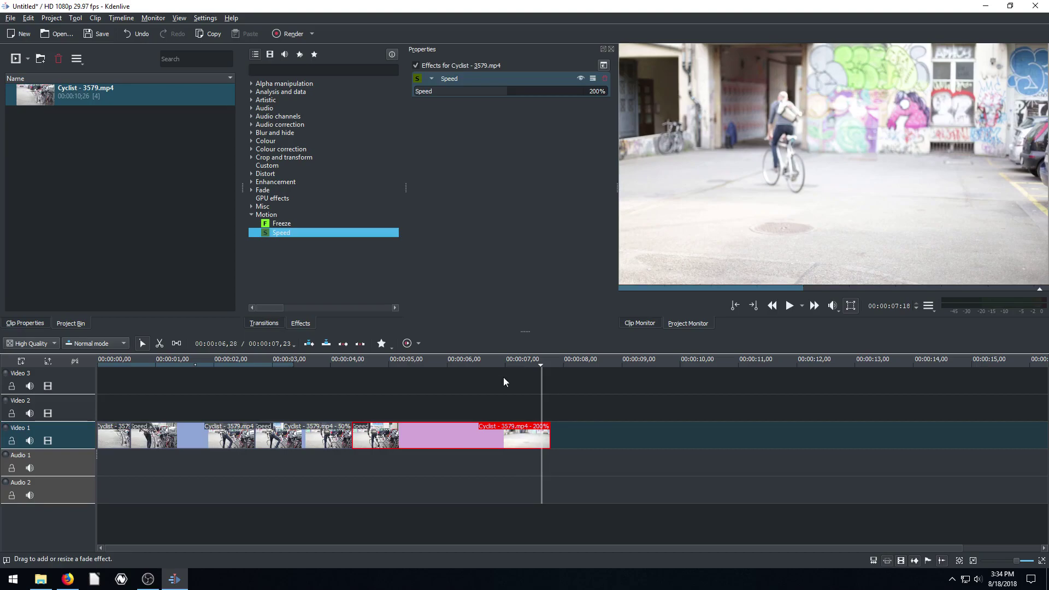
{"action": "left_click_drag", "start_coordinate": [540, 365], "coordinate": [94, 361]}
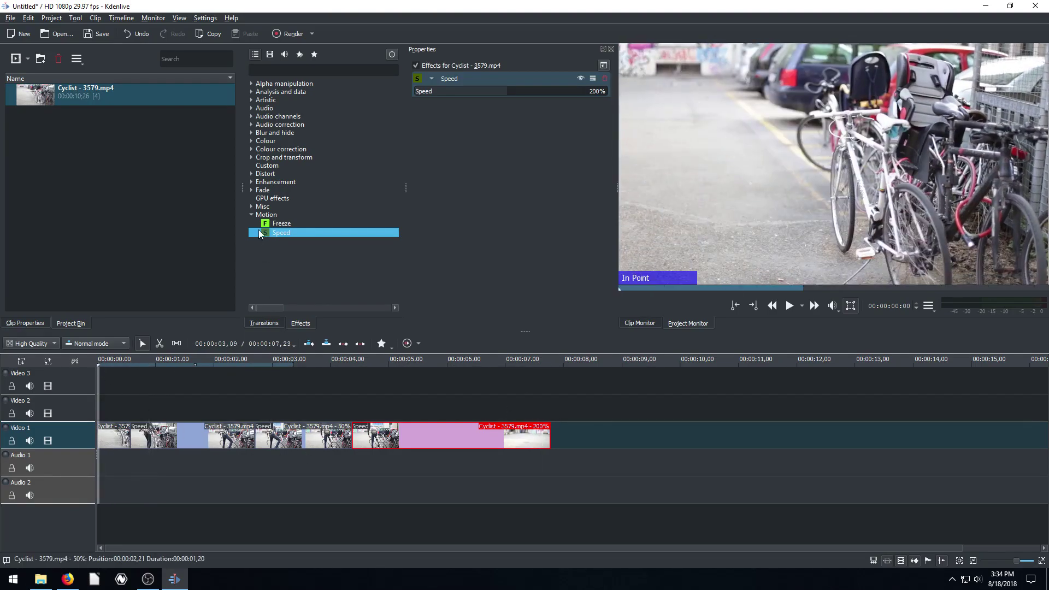
Step: Configure the render with MP4 (H264/AAC) format and output file 'speedbike' on the Desktop
{"action": "left_click", "coordinate": [294, 34]}
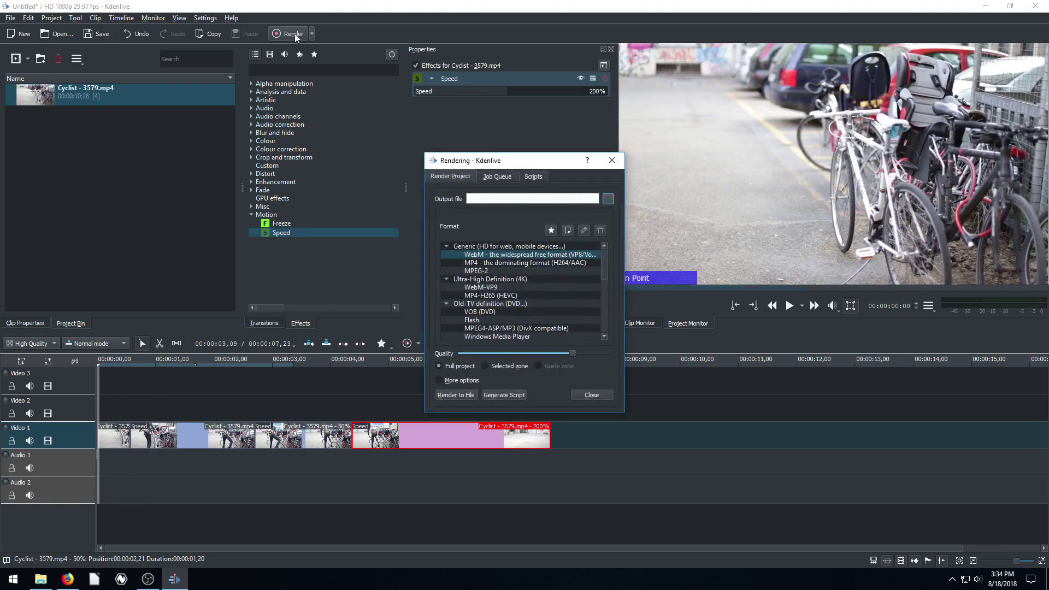
{"action": "left_click", "coordinate": [471, 264]}
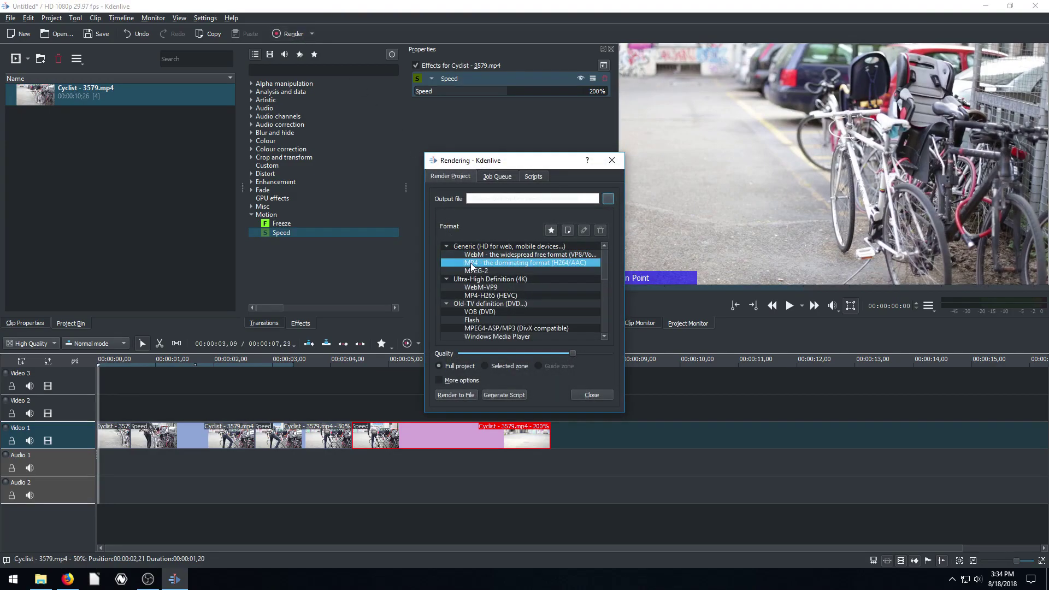
{"action": "left_click", "coordinate": [608, 198]}
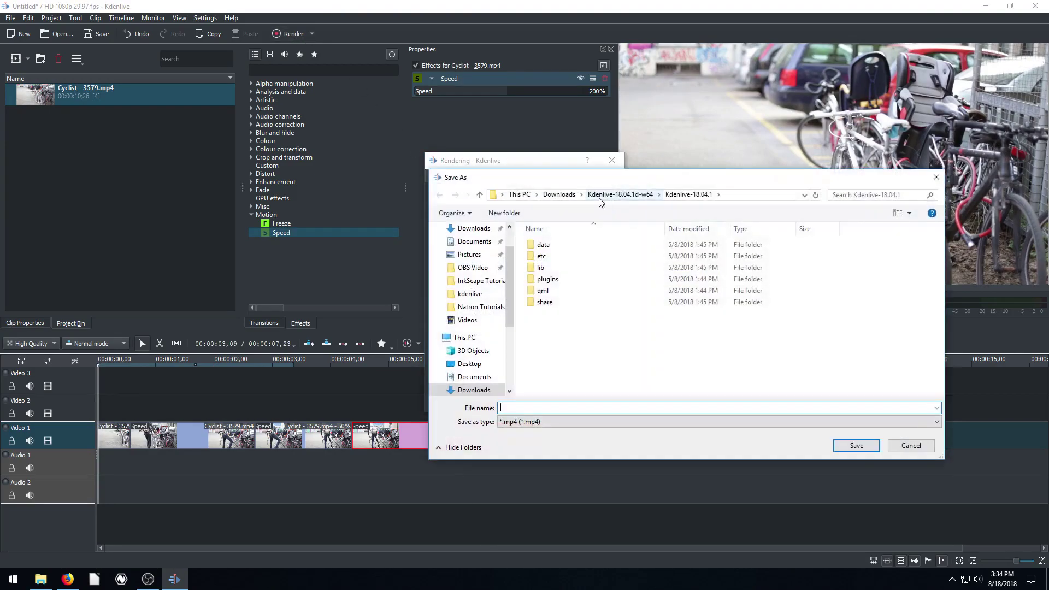
{"action": "scroll", "coordinate": [471, 245], "scroll_direction": "up", "scroll_amount": 1}
{"action": "left_click", "coordinate": [471, 251]}
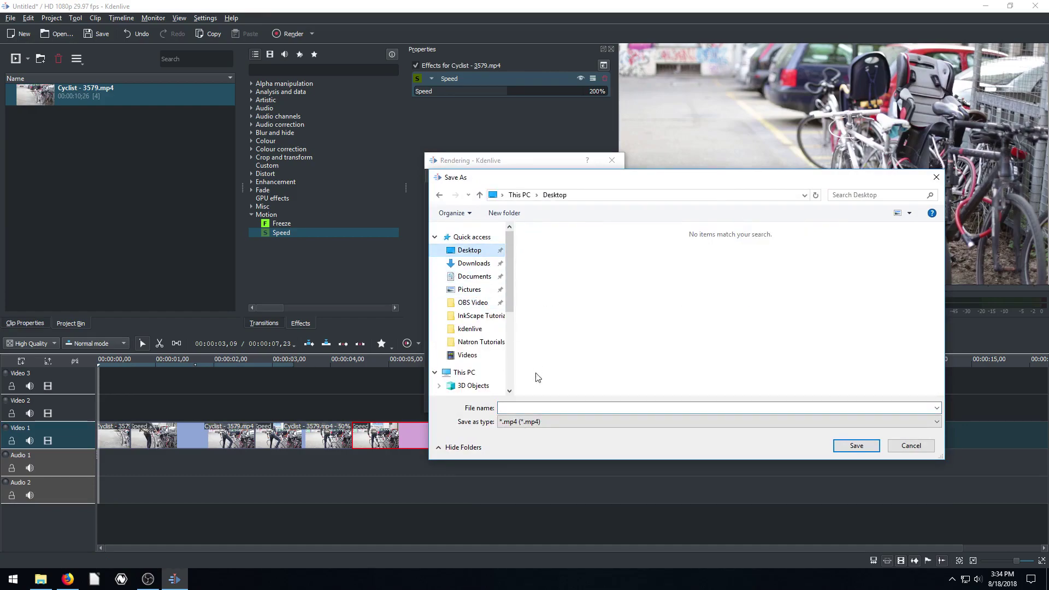
{"action": "left_click", "coordinate": [528, 407]}
{"action": "type", "text": "spee"}
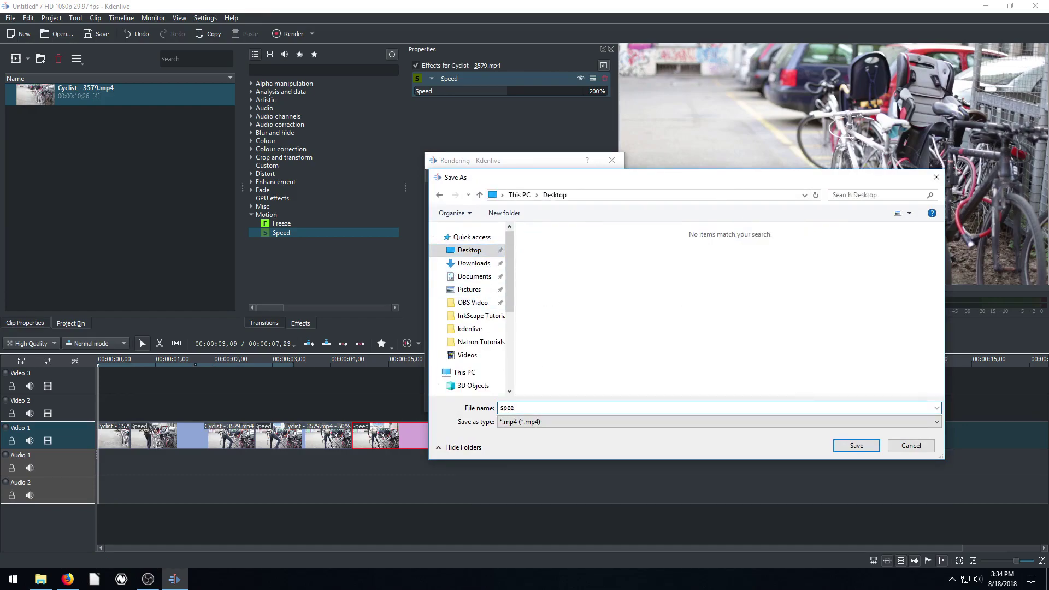
{"action": "type", "text": "dbike"}
{"action": "left_click", "coordinate": [856, 446]}
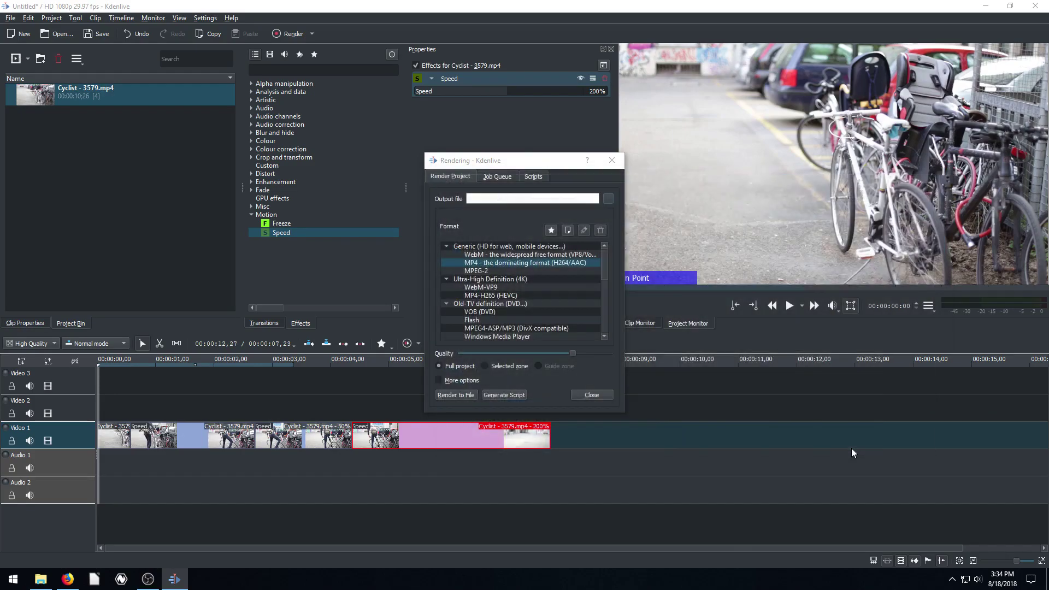
Step: Render the project to speedbike.mp4 and minimise Kdenlive once the job finishes
{"action": "left_click", "coordinate": [452, 395]}
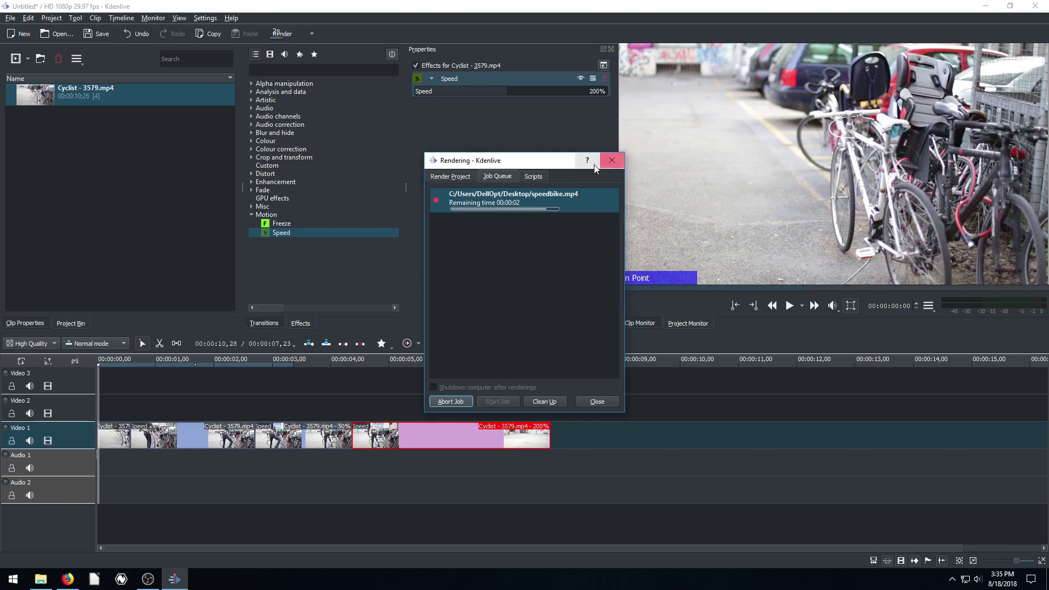
{"action": "left_click_drag", "start_coordinate": [552, 163], "coordinate": [446, 183]}
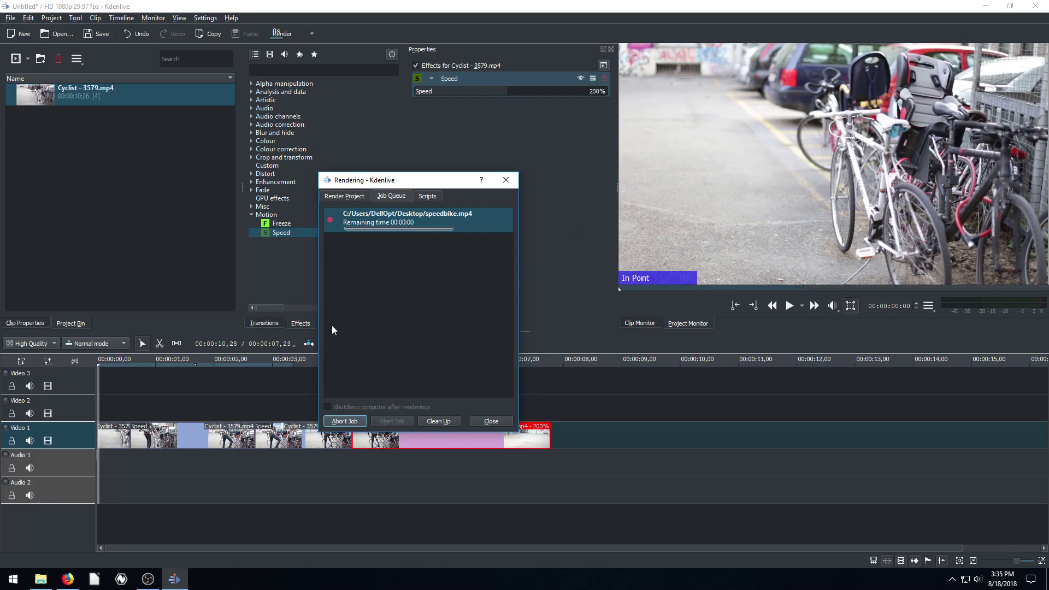
{"action": "left_click", "coordinate": [985, 6]}
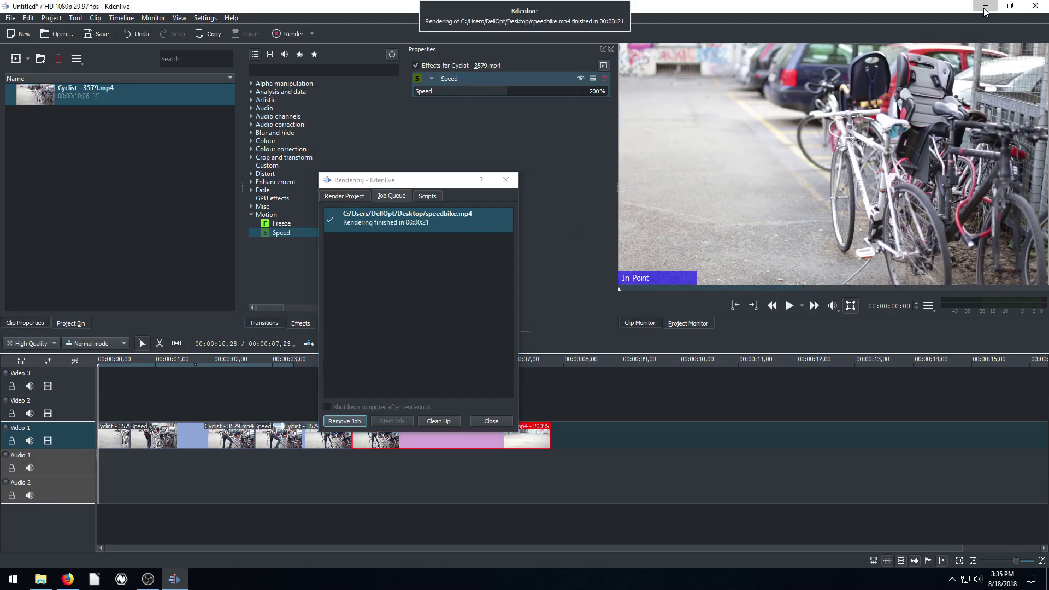
Step: Play speedbike.mp4 in VLC from the desktop, then bring Kdenlive back
{"action": "double_click", "coordinate": [43, 500]}
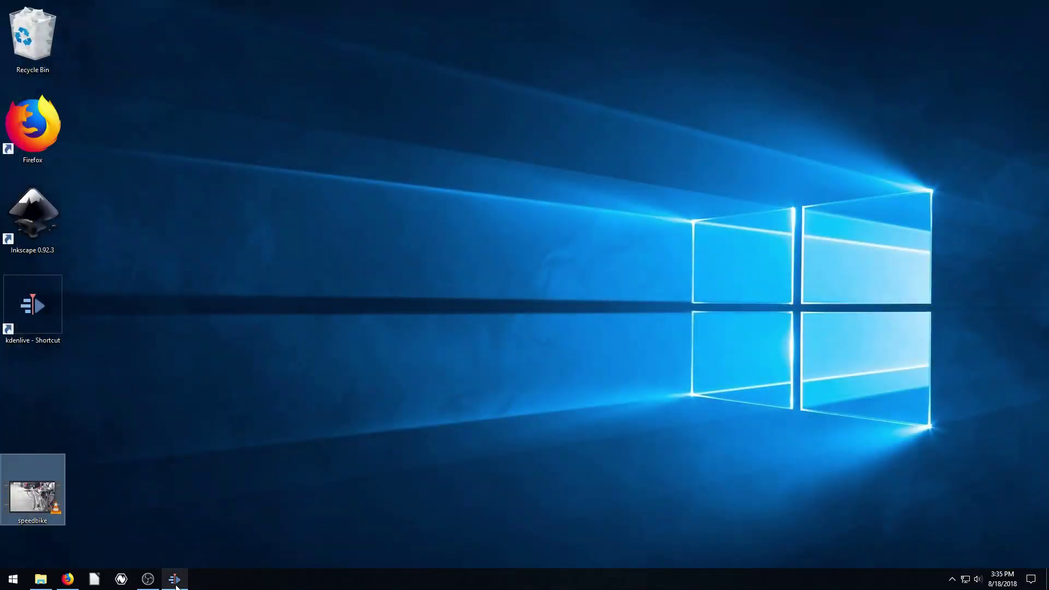
{"action": "left_click", "coordinate": [176, 579]}
{"action": "left_click", "coordinate": [490, 422]}
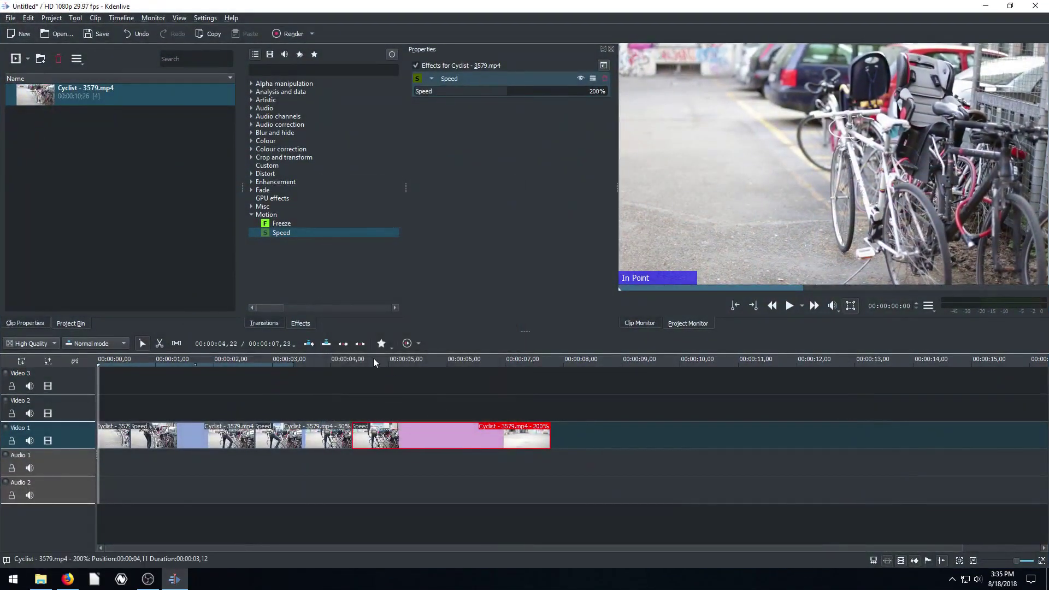
{"action": "left_click", "coordinate": [337, 441]}
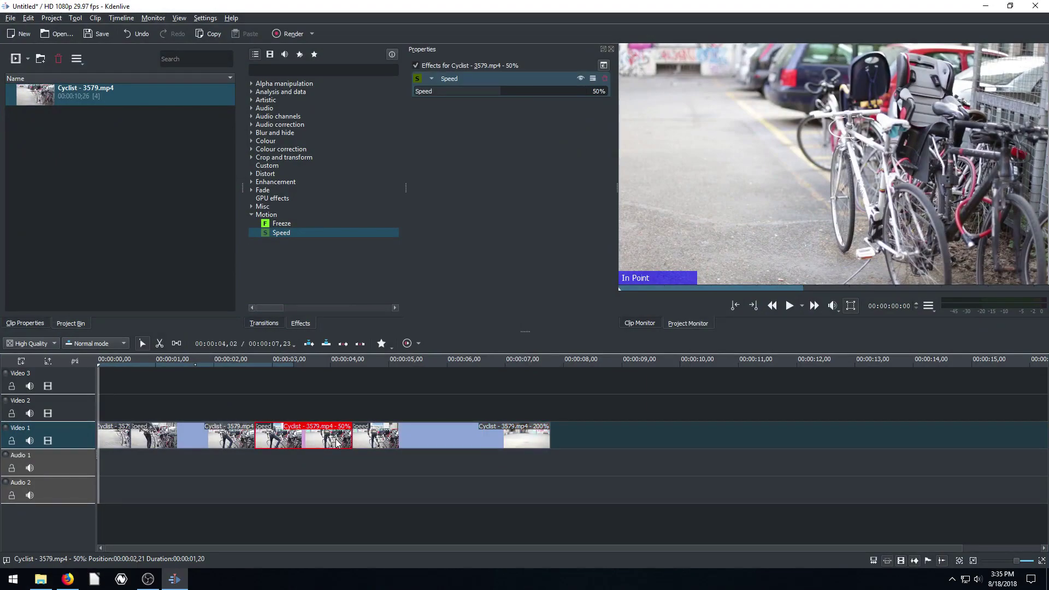
{"action": "left_click", "coordinate": [414, 441]}
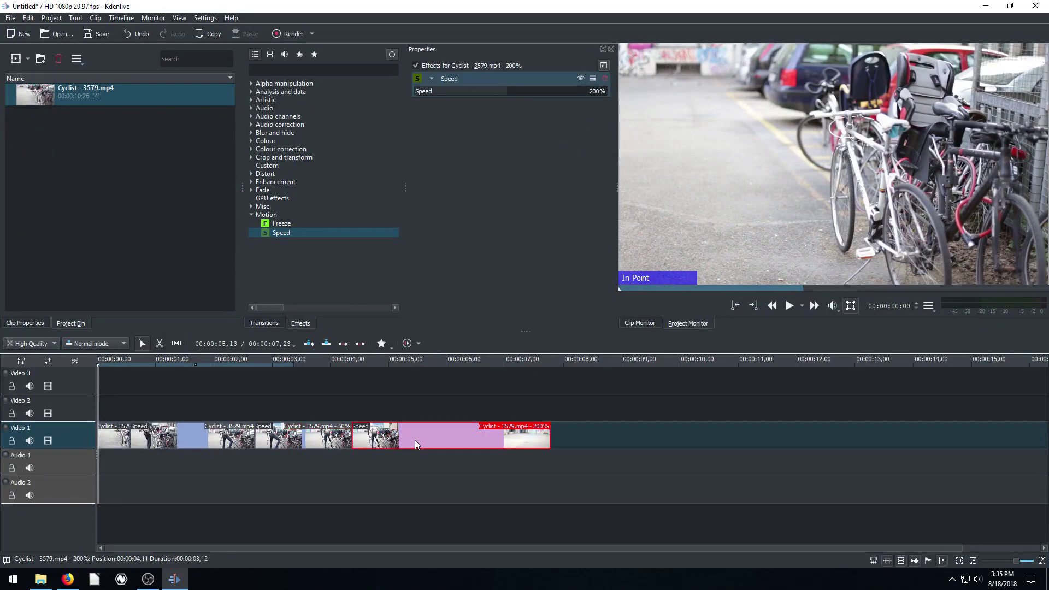
{"action": "left_click", "coordinate": [333, 441]}
{"action": "left_click", "coordinate": [383, 439]}
{"action": "left_click", "coordinate": [408, 412]}
{"action": "left_click", "coordinate": [418, 433]}
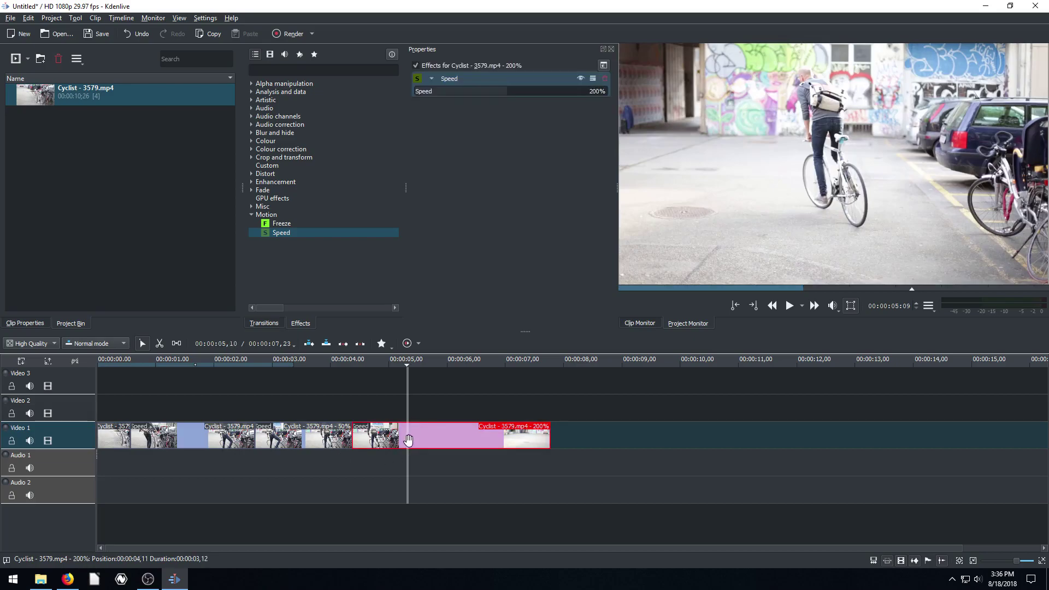
{"action": "right_click", "coordinate": [434, 438]}
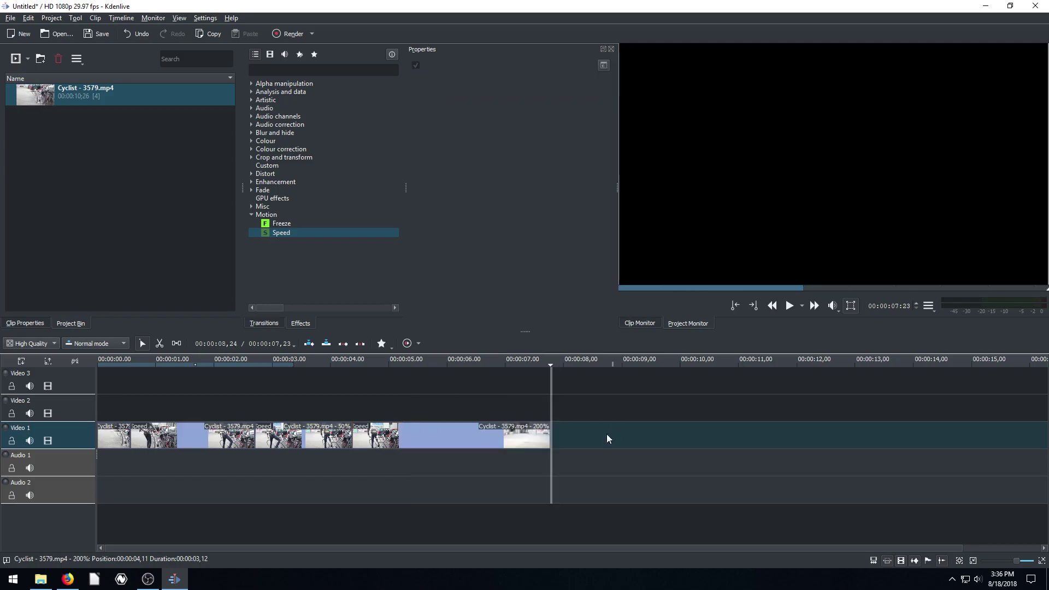
{"action": "left_click", "coordinate": [607, 434]}
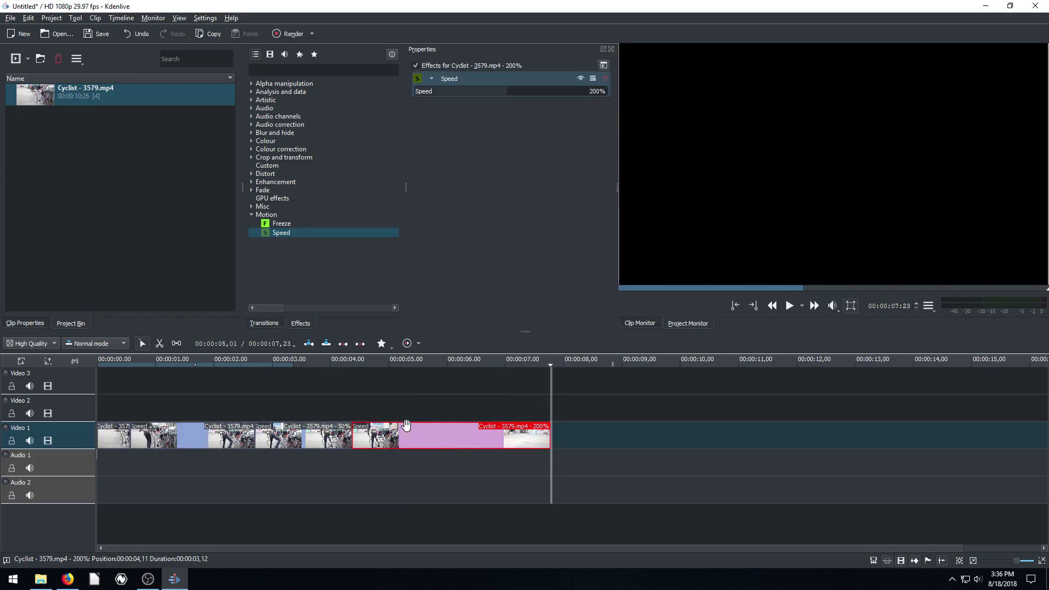
{"action": "left_click", "coordinate": [426, 363]}
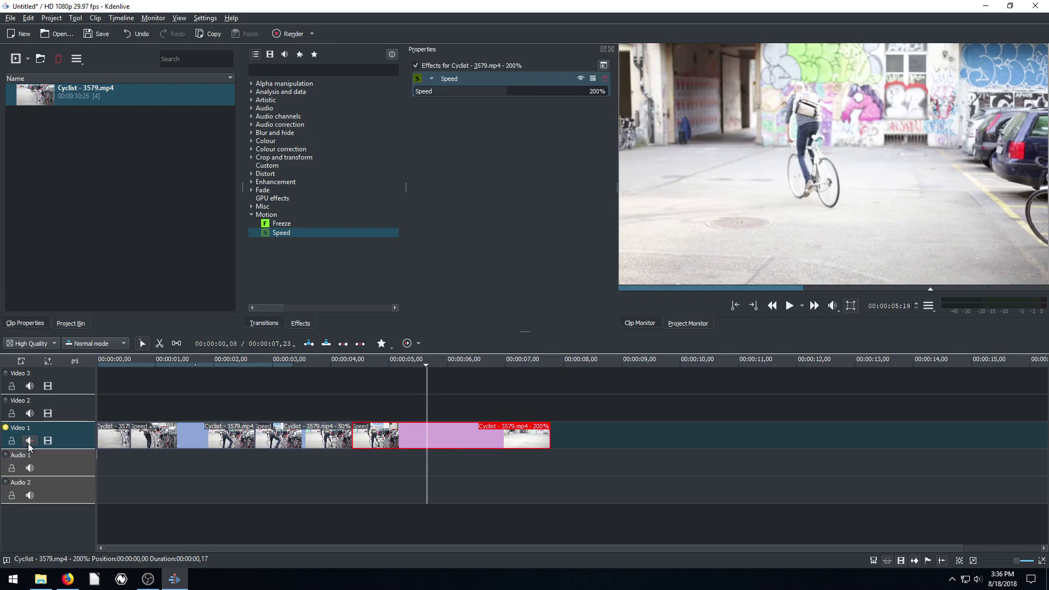
{"action": "left_click", "coordinate": [582, 431]}
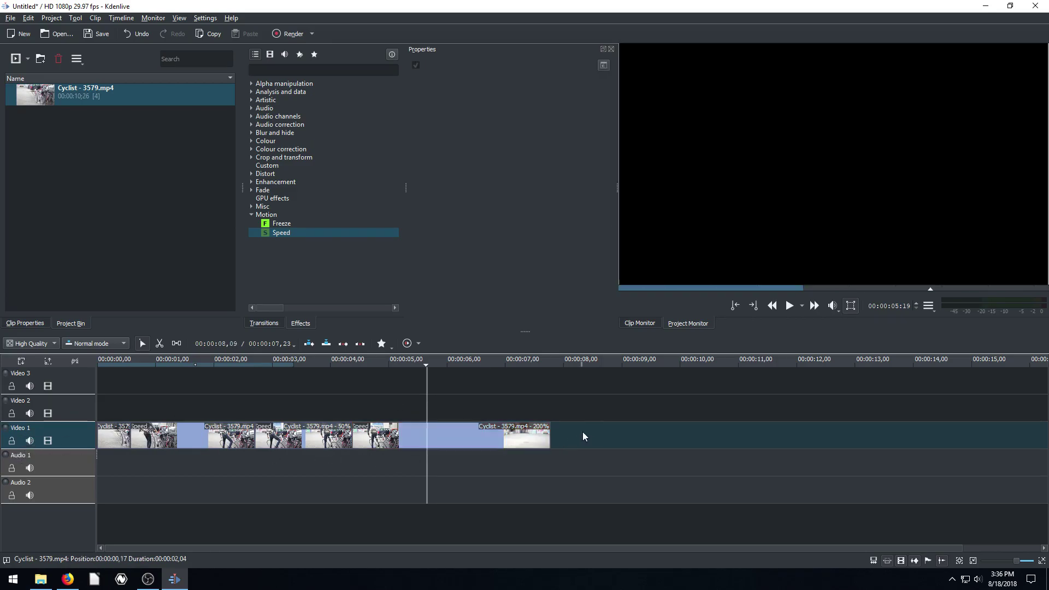
{"action": "left_click", "coordinate": [500, 434]}
{"action": "left_click", "coordinate": [329, 441]}
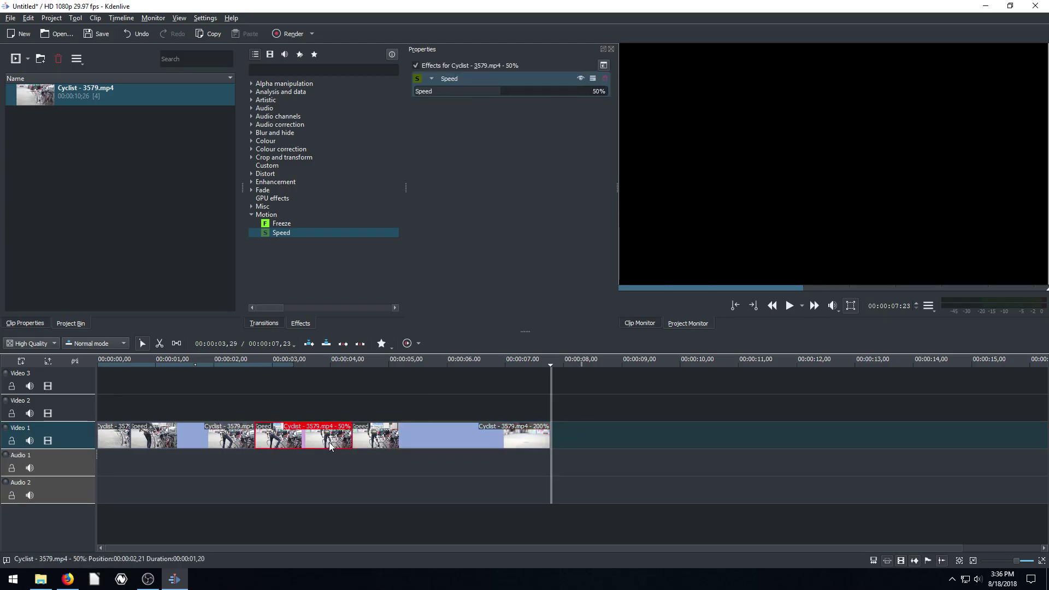
{"action": "left_click", "coordinate": [282, 366]}
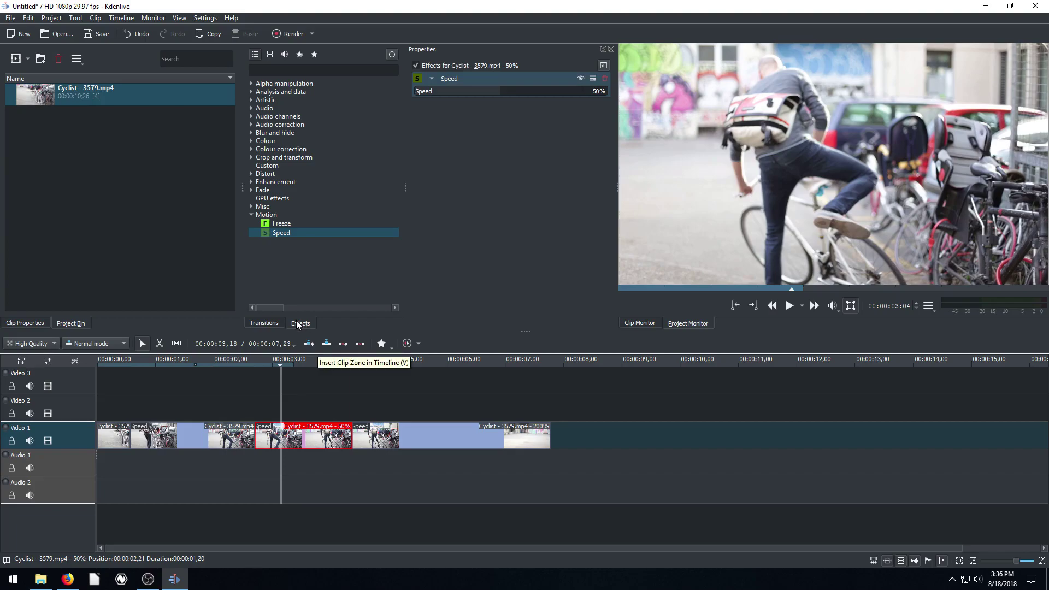
{"action": "left_click", "coordinate": [437, 434]}
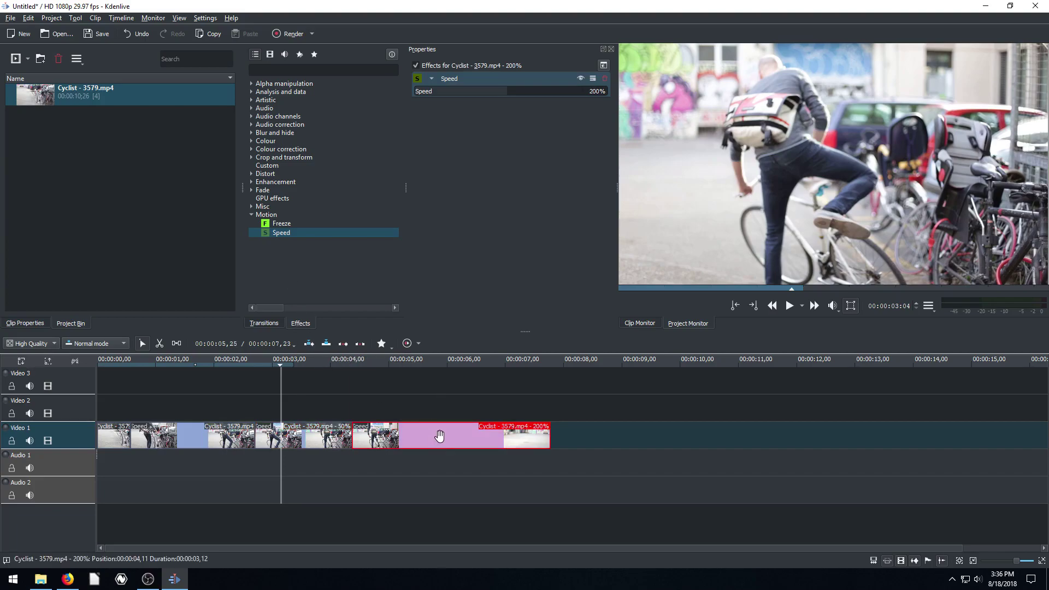